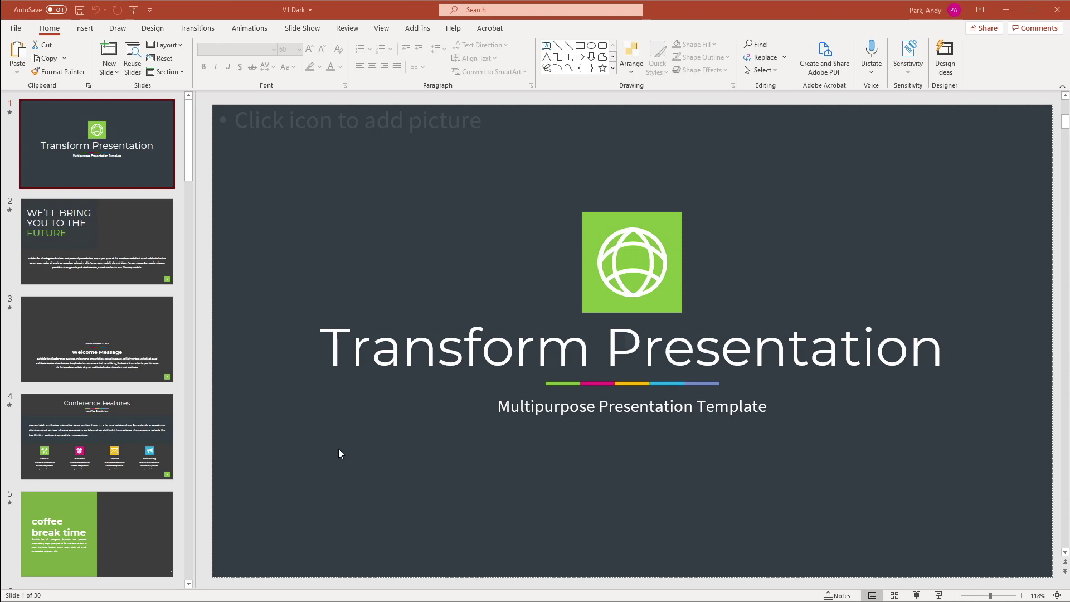
Step: Show slide 2, 'We'll Bring You to the Future', and select its body text to check its font
{"action": "left_click", "coordinate": [113, 242]}
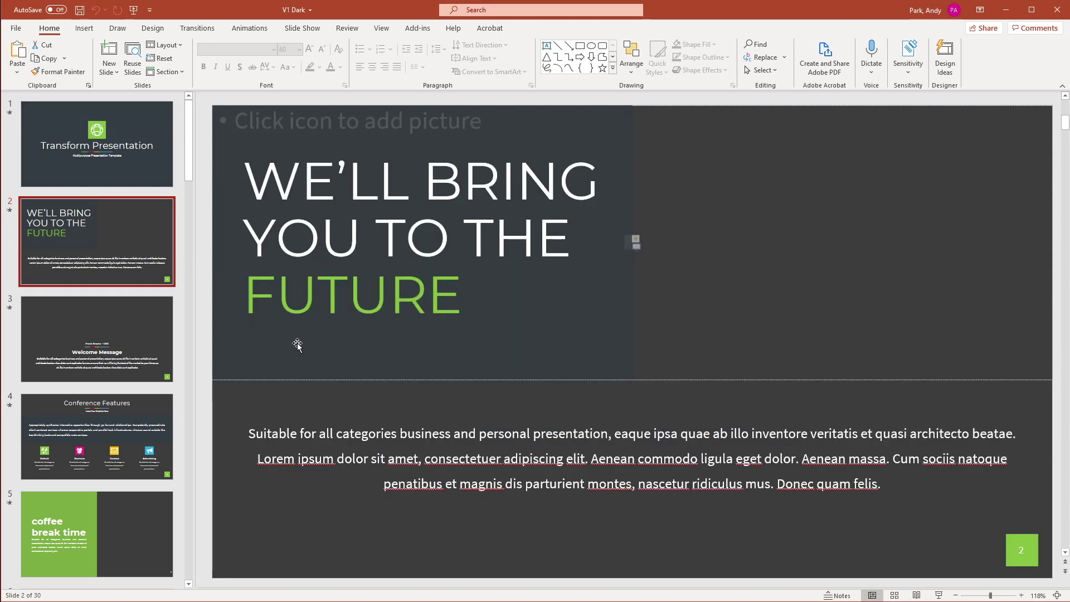
{"action": "left_click", "coordinate": [328, 418]}
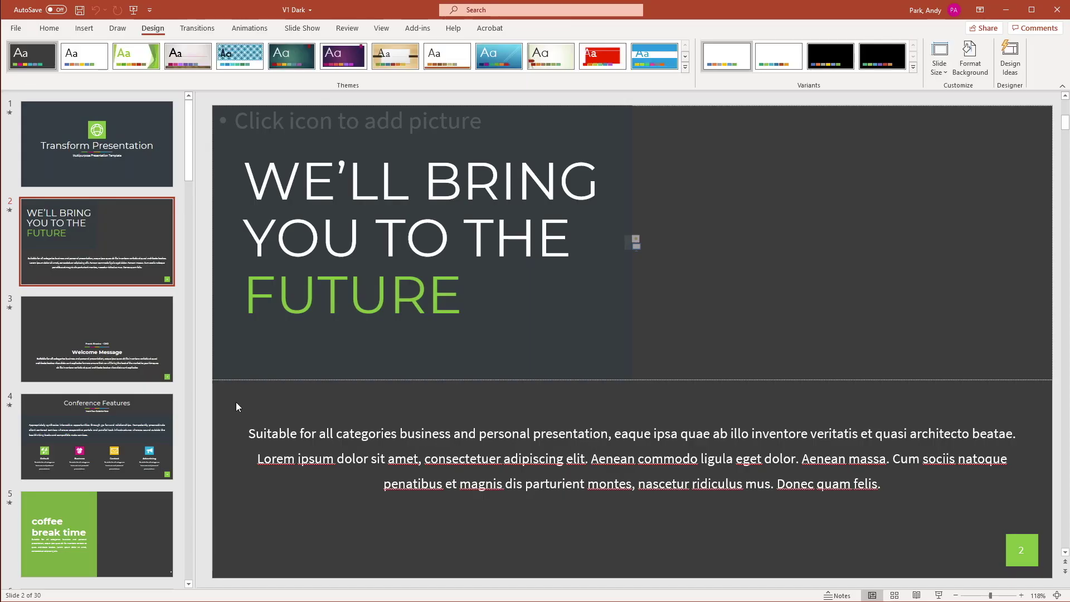
{"action": "left_click", "coordinate": [268, 276]}
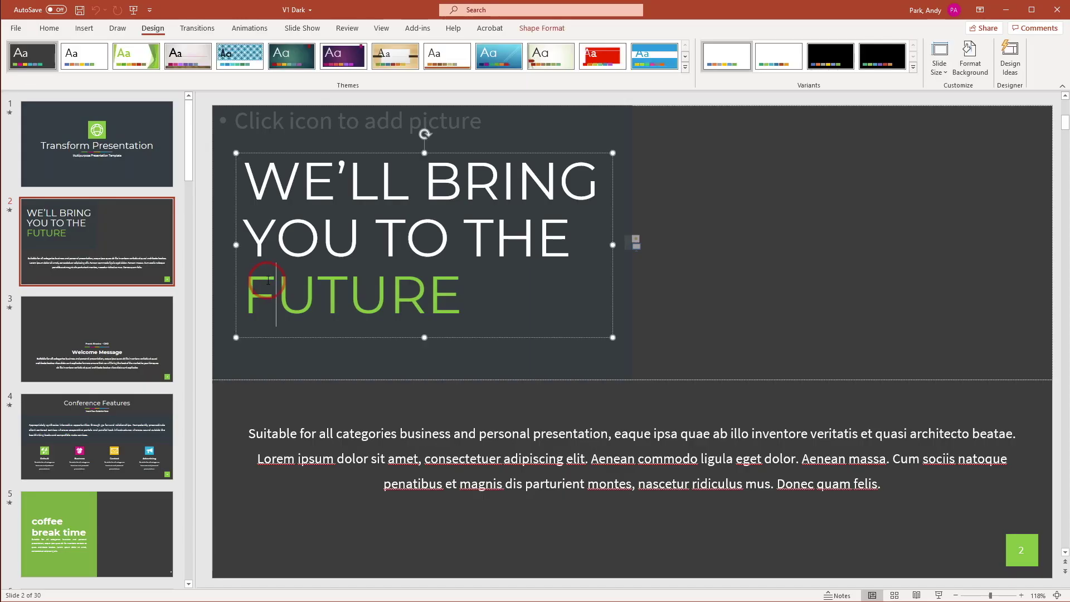
{"action": "left_click", "coordinate": [53, 32]}
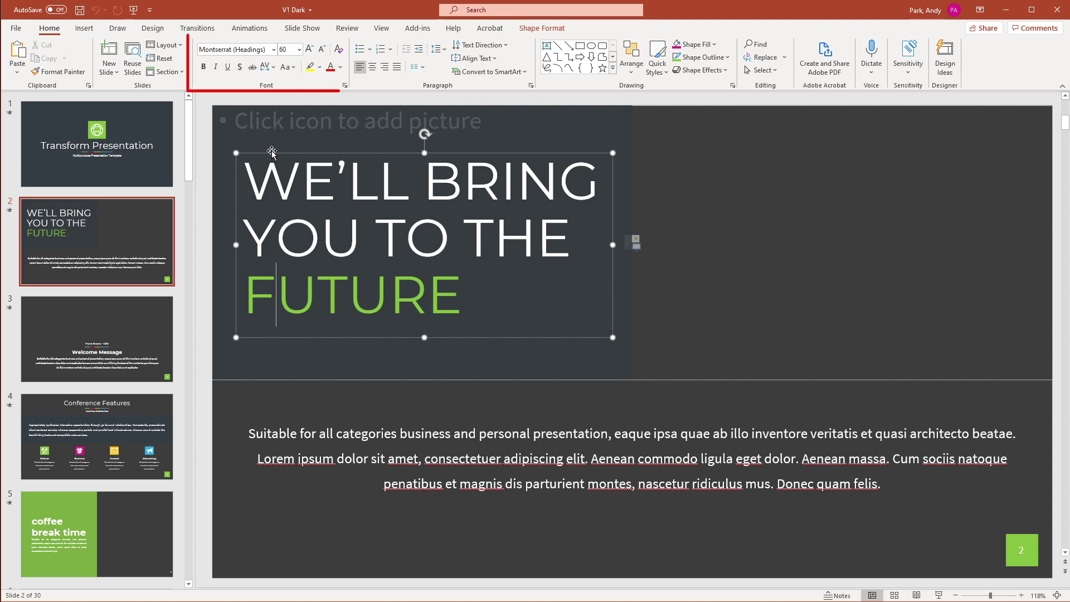
{"action": "left_click", "coordinate": [316, 427]}
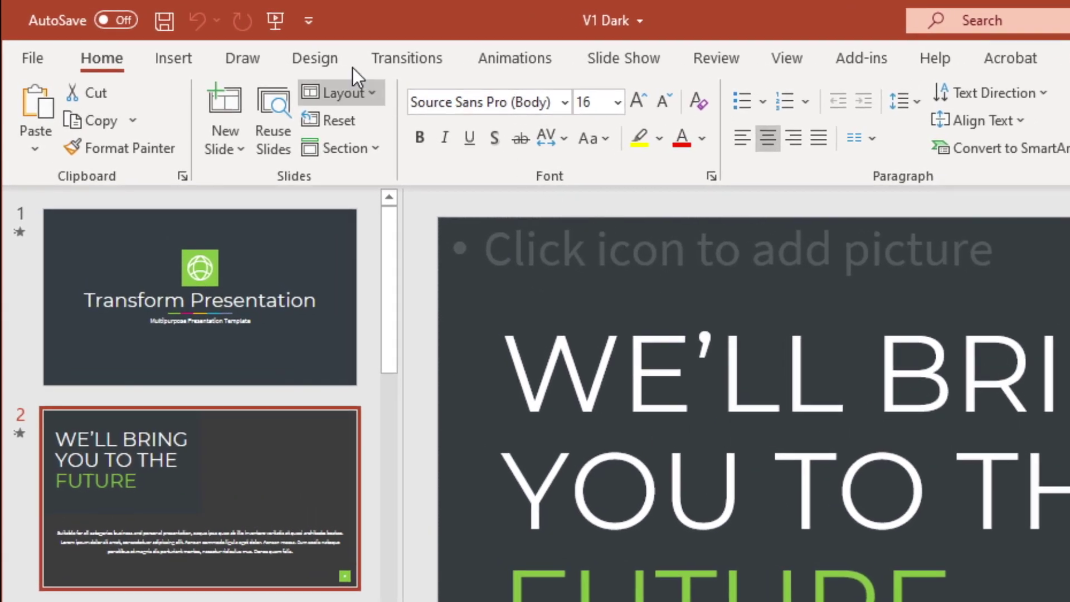
Step: Apply the Candara theme font set to the whole deck from the Design tab's variant options
{"action": "left_click", "coordinate": [329, 60]}
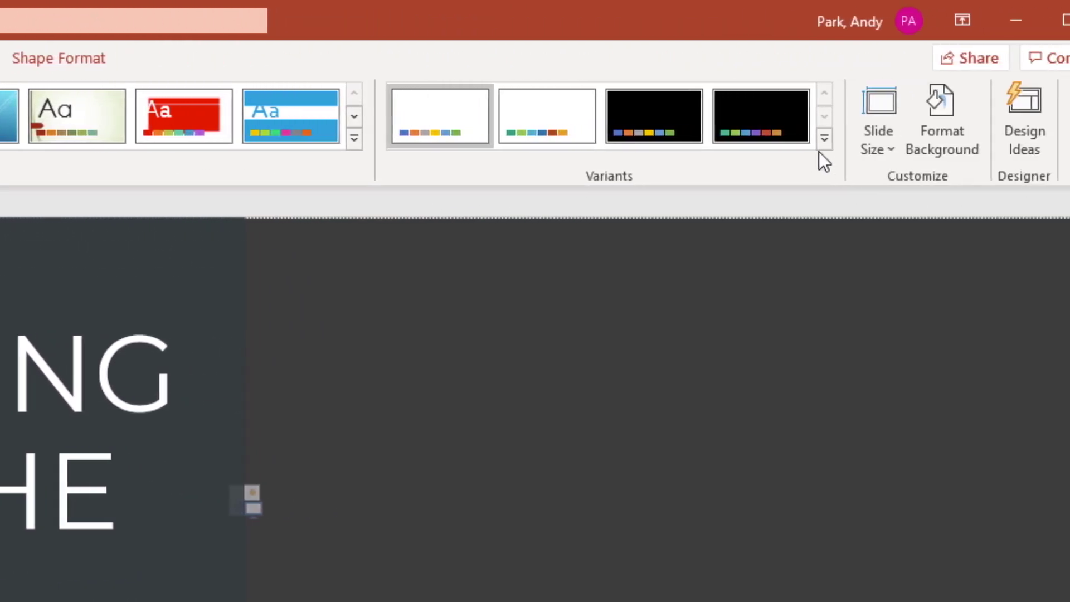
{"action": "left_click", "coordinate": [781, 139]}
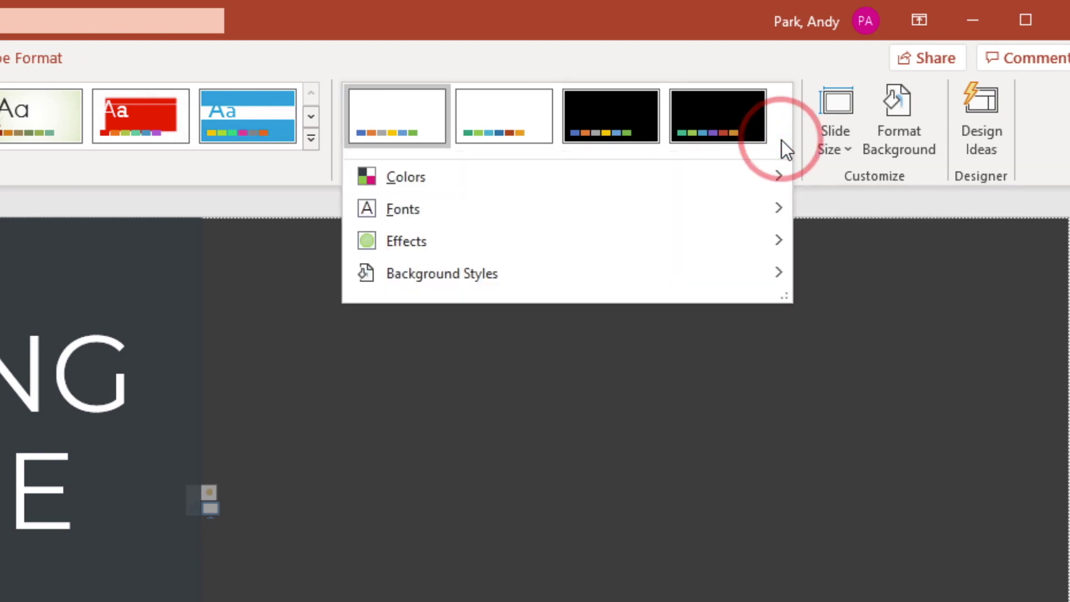
{"action": "mouse_move", "coordinate": [495, 215]}
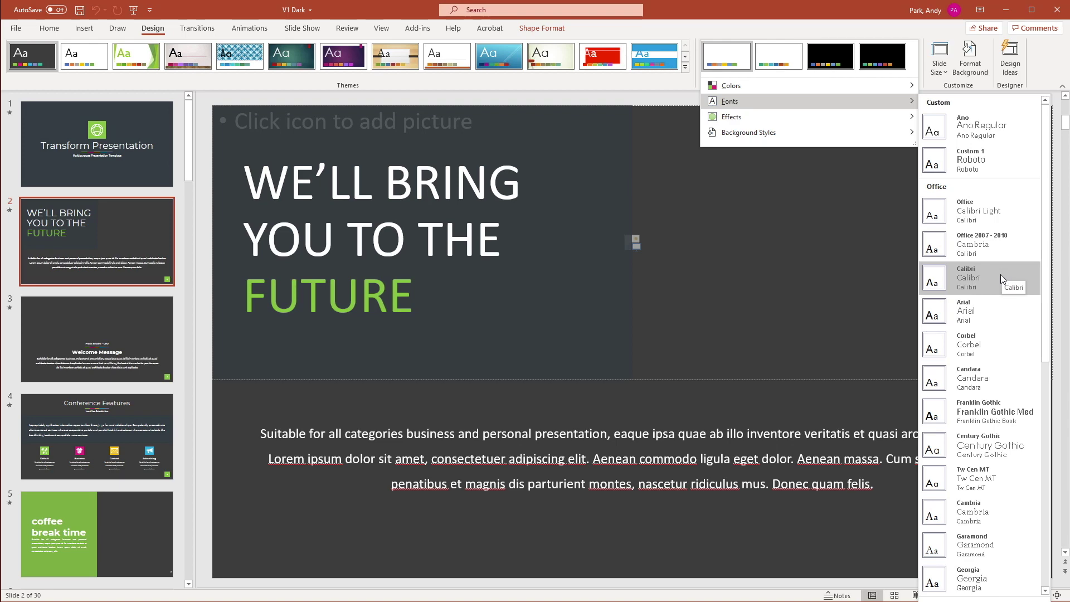
{"action": "left_click", "coordinate": [991, 377]}
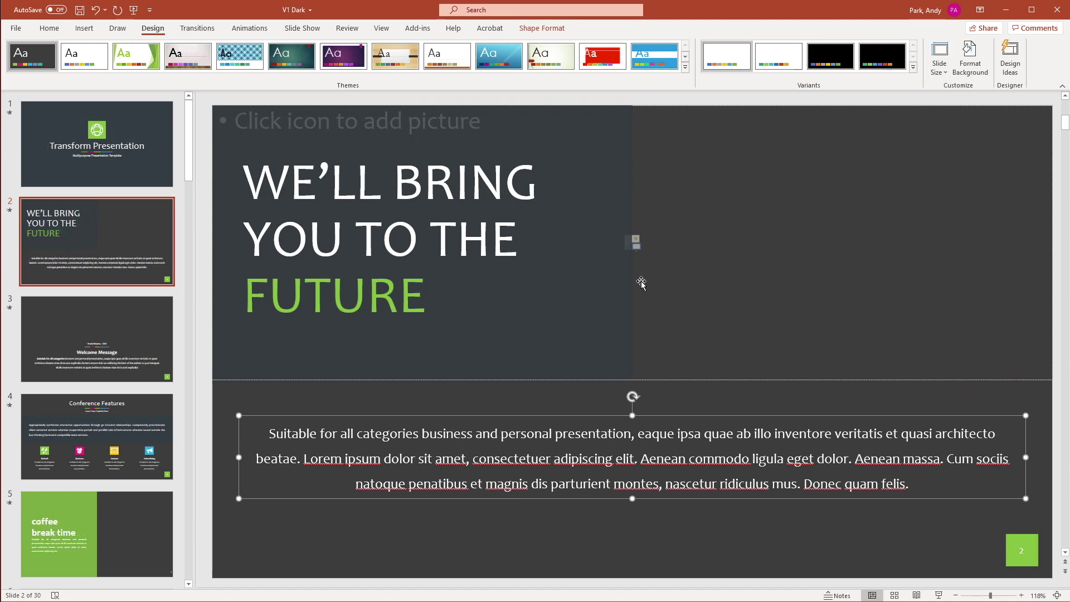
Step: Check the fonts of slide 2's title and body paragraph on the Home tab
{"action": "left_click", "coordinate": [305, 175]}
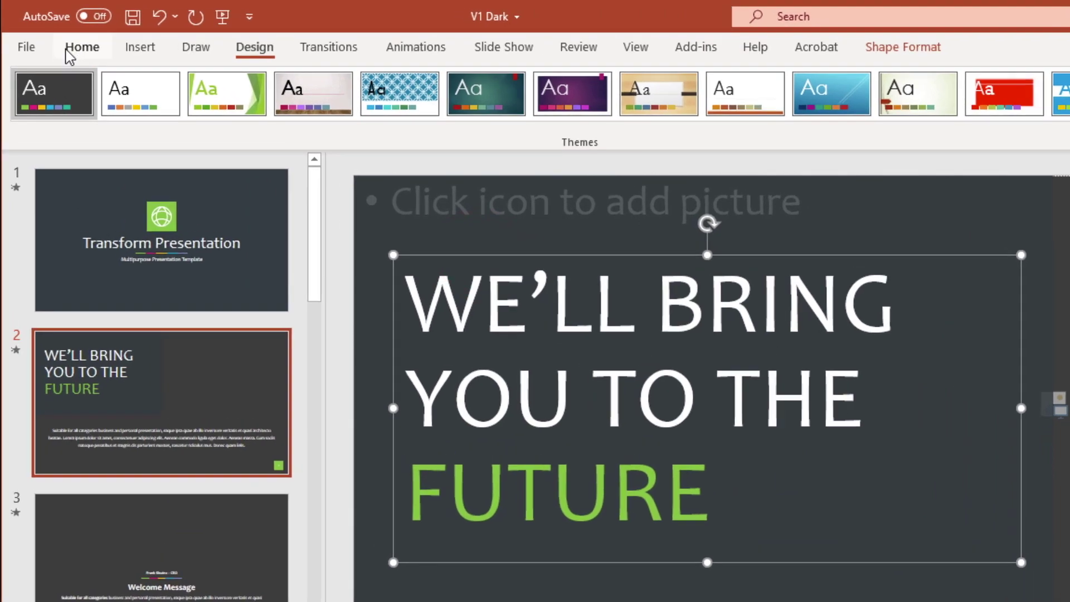
{"action": "left_click", "coordinate": [49, 28]}
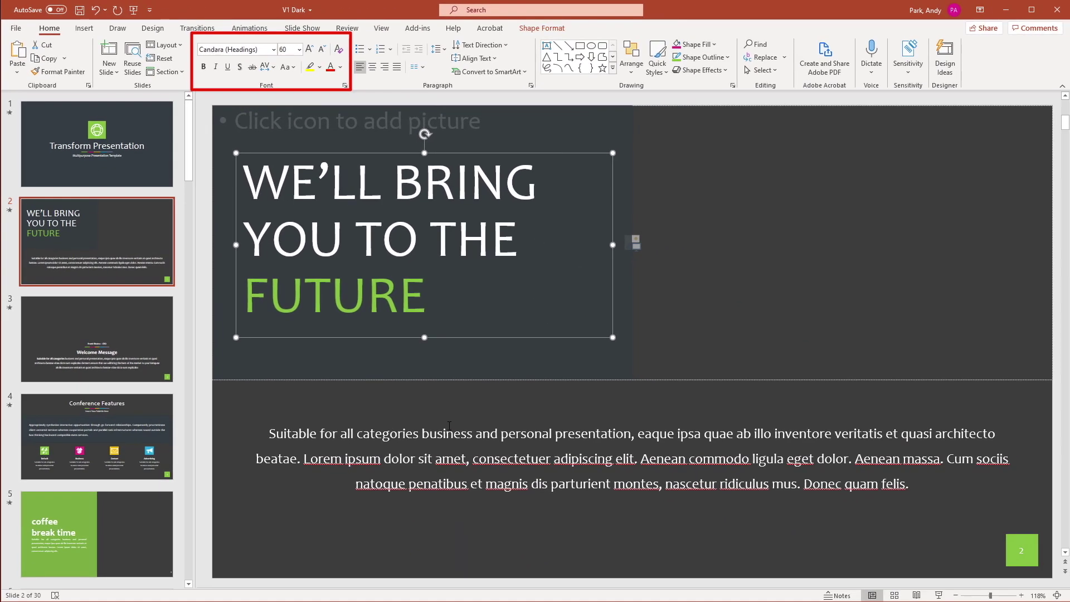
{"action": "left_click", "coordinate": [449, 426]}
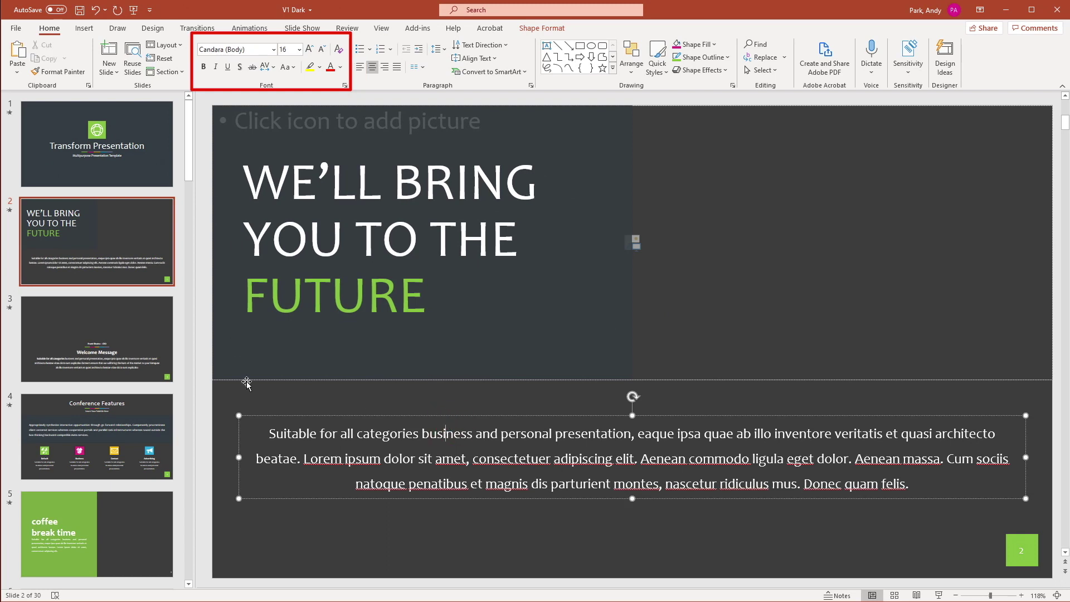
Step: Go to slide 4, Conference Features, and check its body paragraph and Default description fonts
{"action": "left_click", "coordinate": [82, 363]}
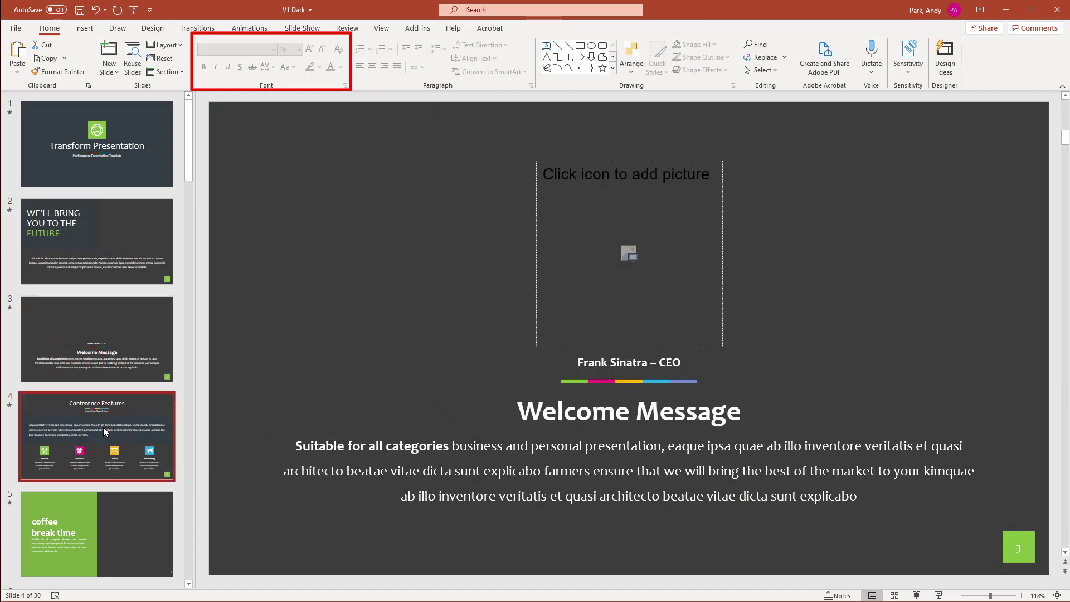
{"action": "left_click", "coordinate": [103, 433]}
{"action": "left_click", "coordinate": [329, 271]}
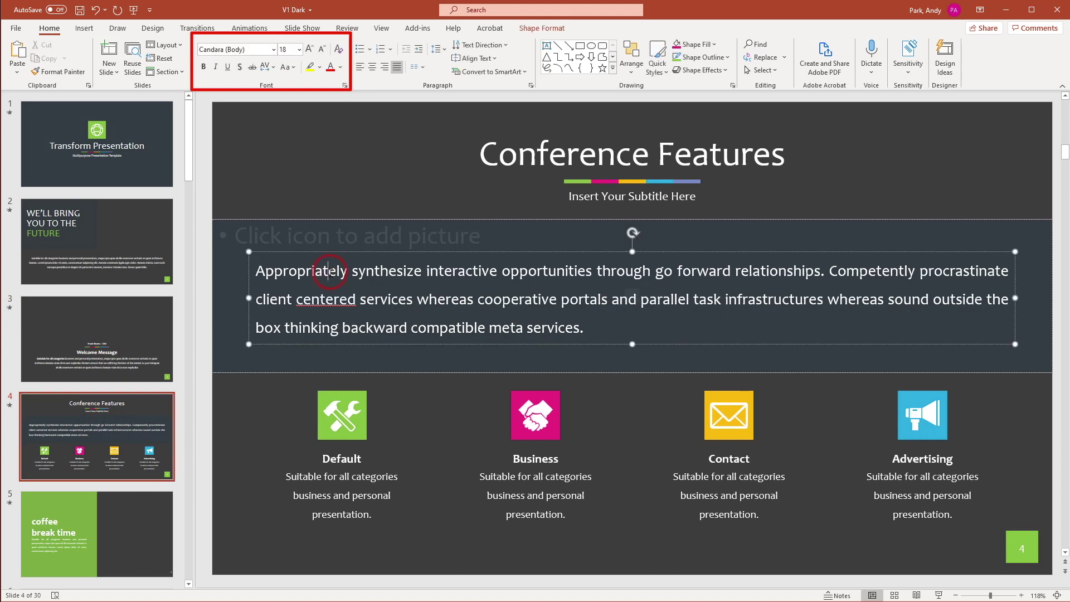
{"action": "left_click", "coordinate": [352, 499]}
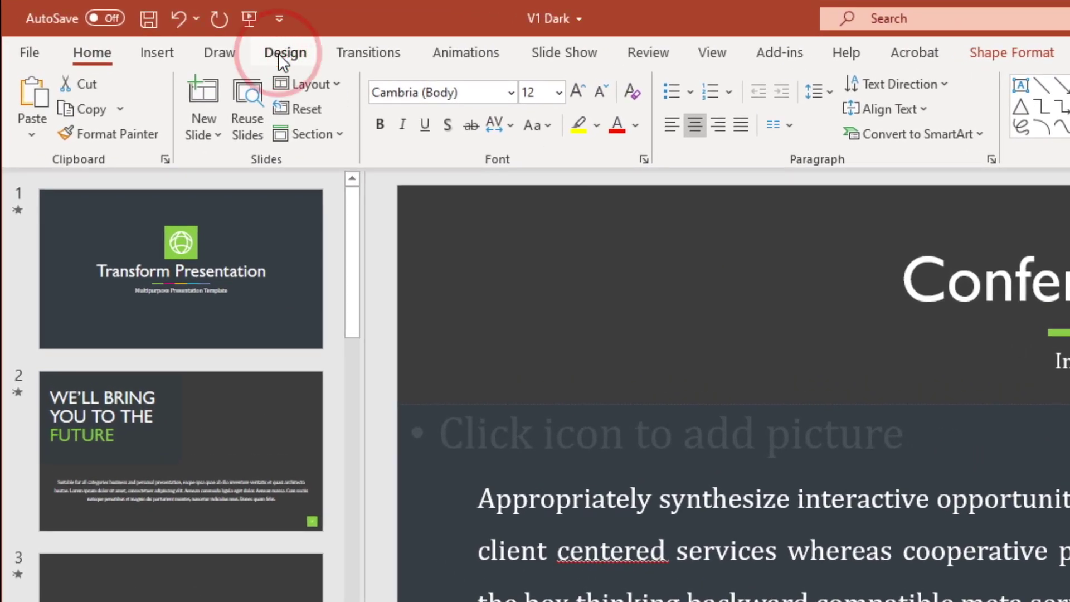
Step: Define a custom theme font set with Dosis for headings and Calisto MT for body text
{"action": "left_click", "coordinate": [282, 54]}
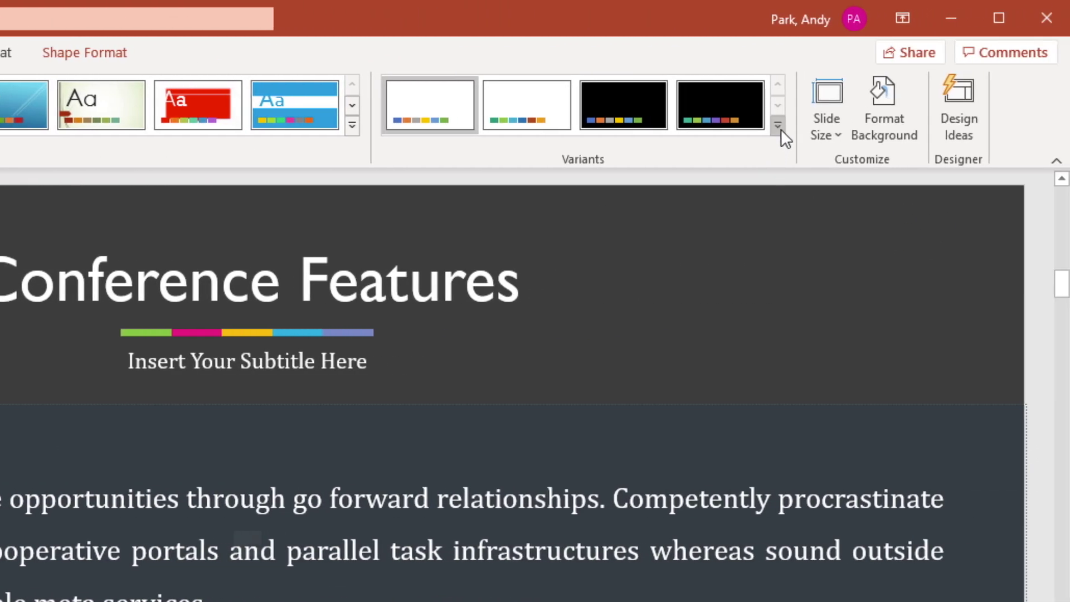
{"action": "left_click", "coordinate": [780, 127]}
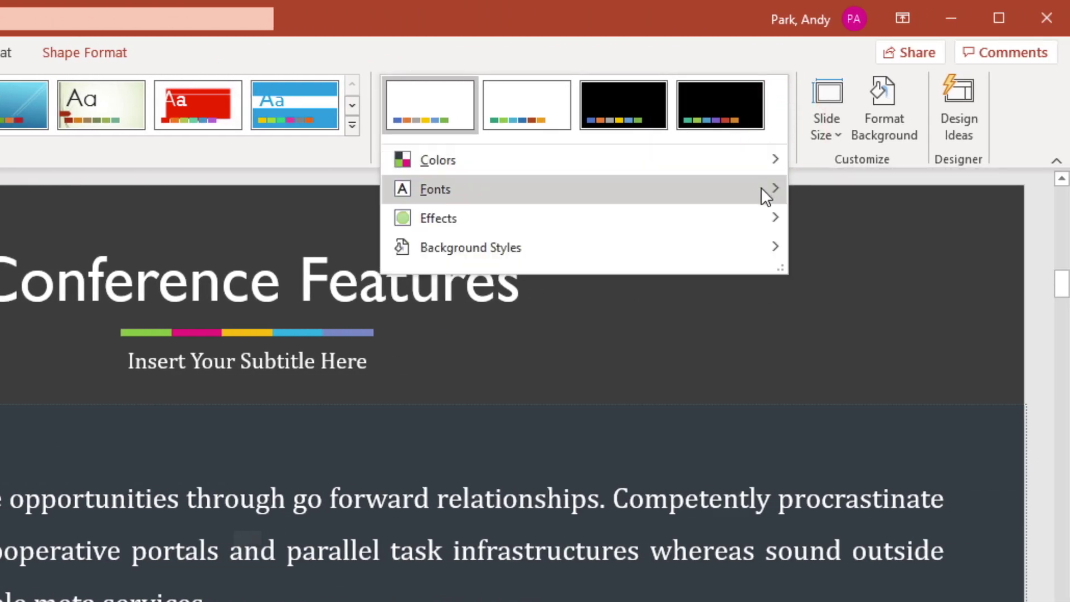
{"action": "mouse_move", "coordinate": [766, 195]}
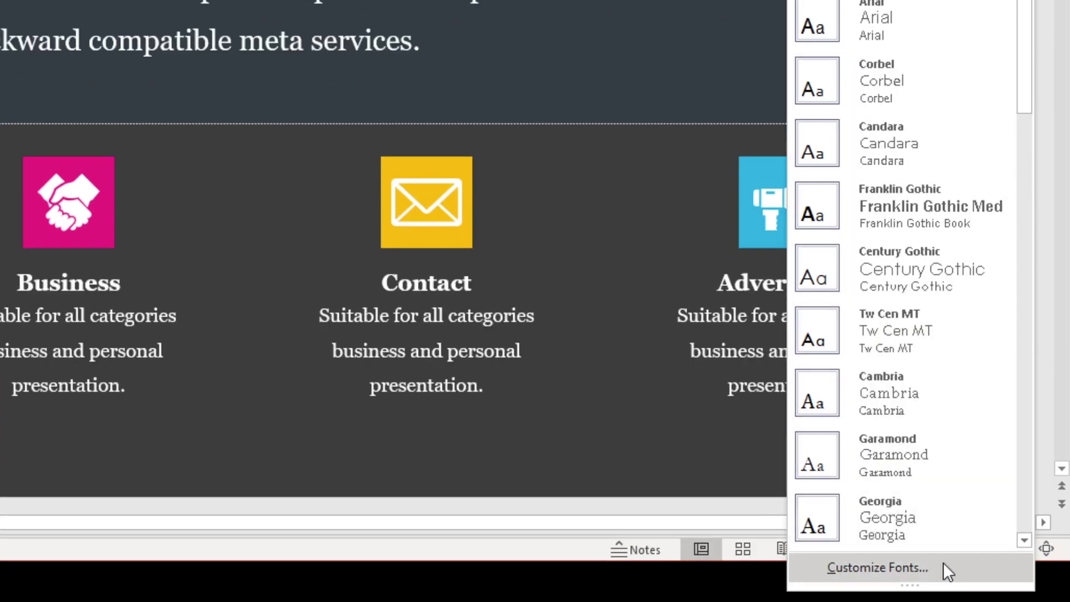
{"action": "left_click", "coordinate": [940, 570]}
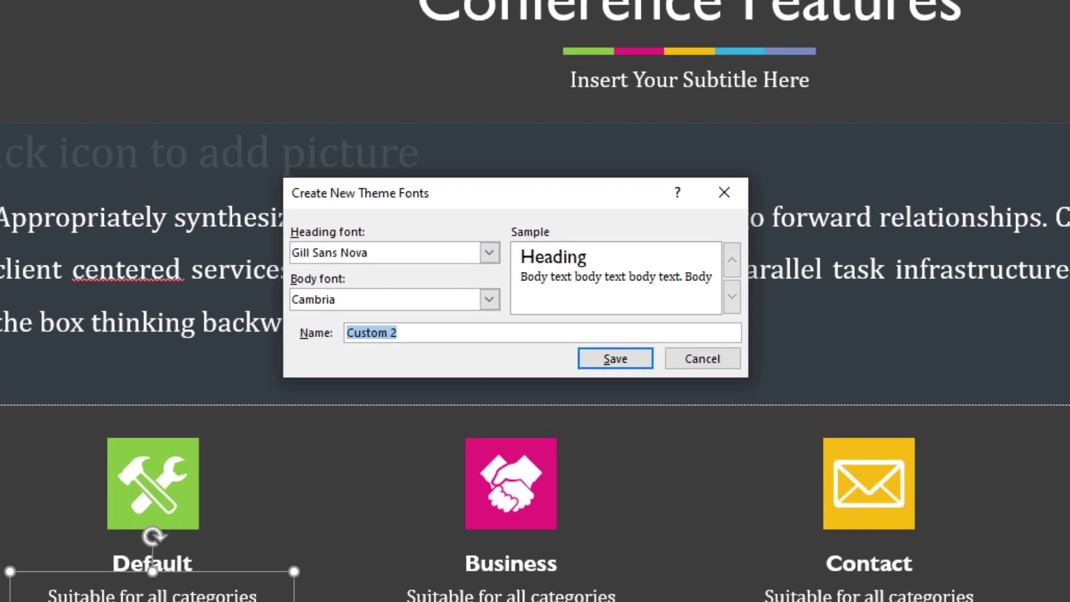
{"action": "left_click", "coordinate": [490, 253]}
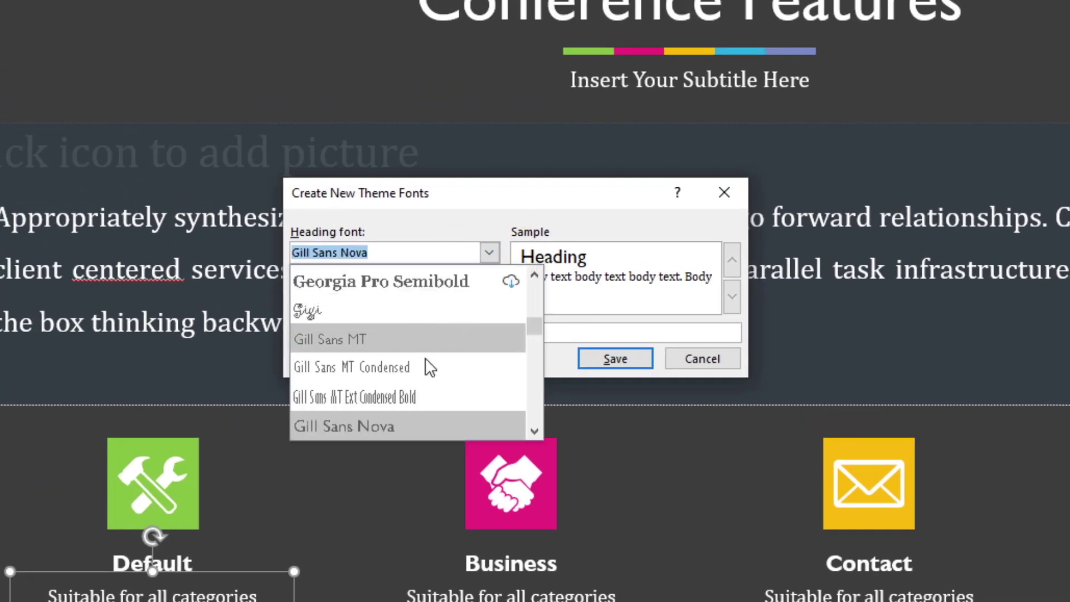
{"action": "left_click_drag", "start_coordinate": [534, 328], "coordinate": [534, 314]}
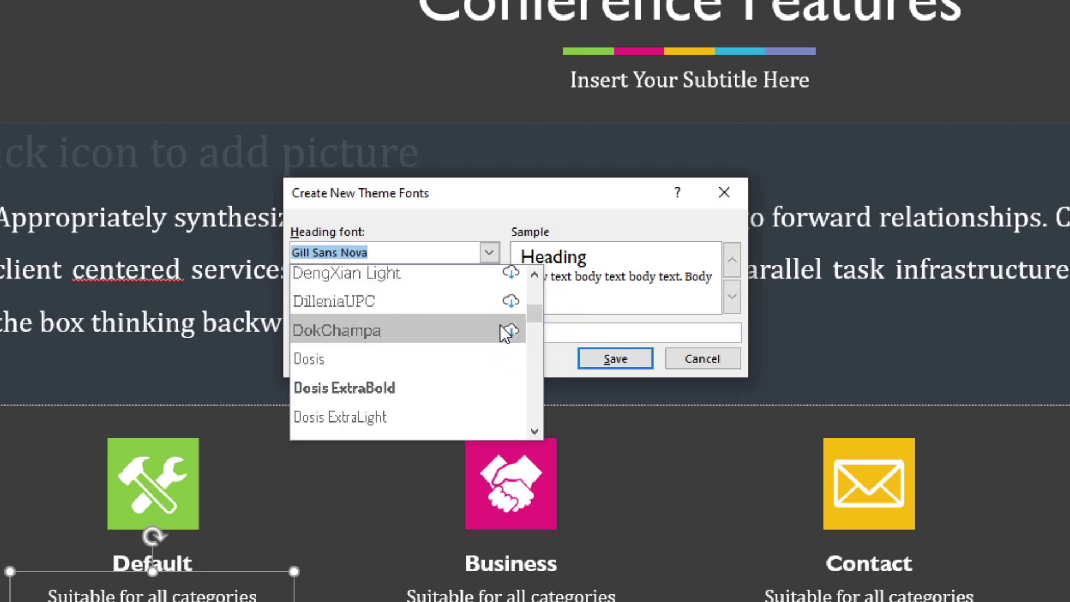
{"action": "left_click", "coordinate": [370, 359]}
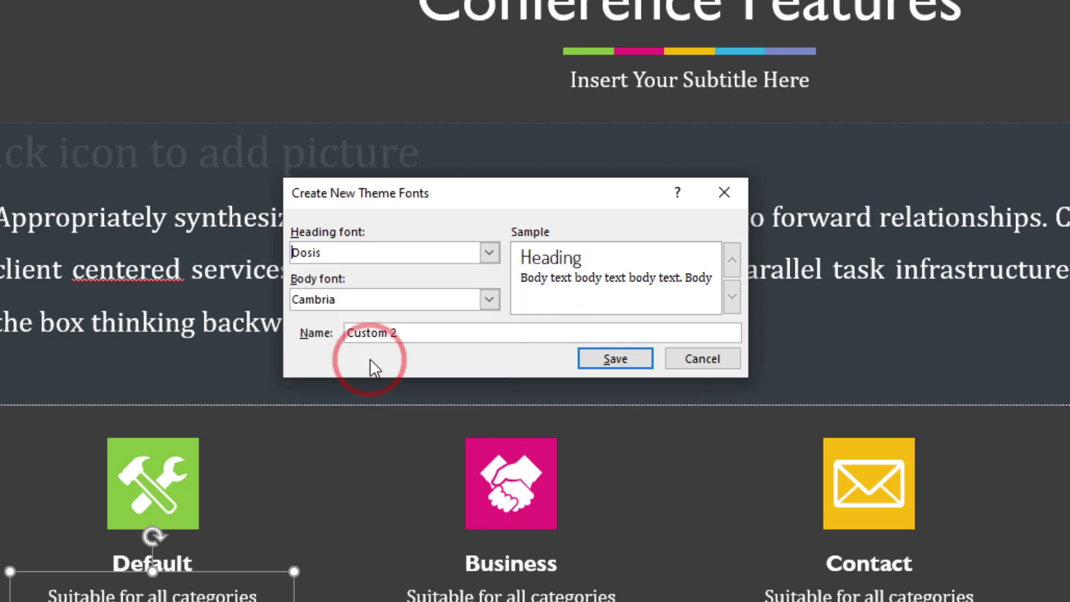
{"action": "left_click", "coordinate": [489, 299]}
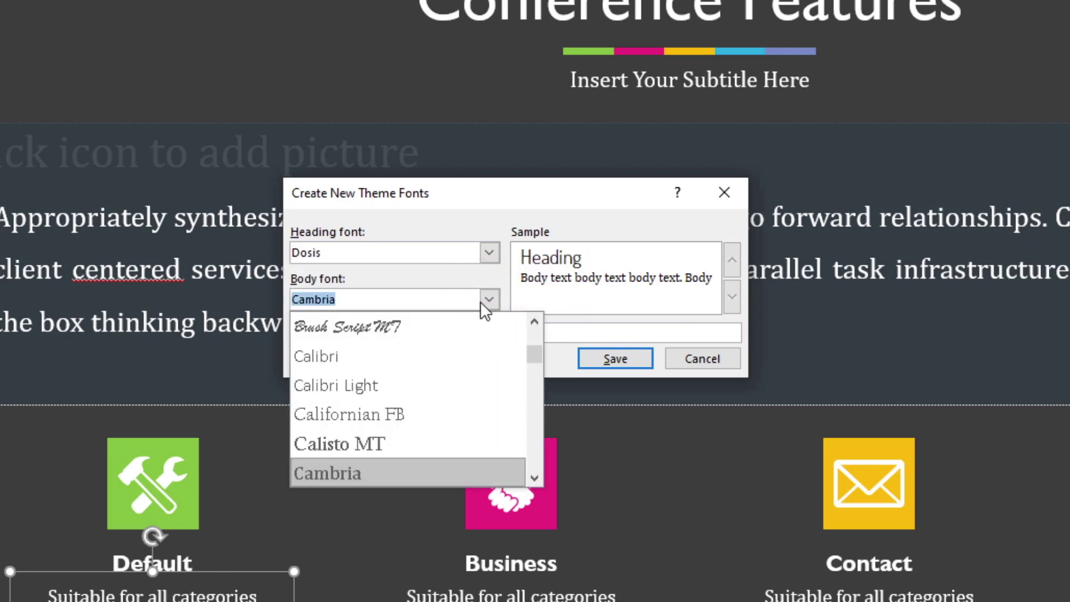
{"action": "left_click", "coordinate": [379, 445]}
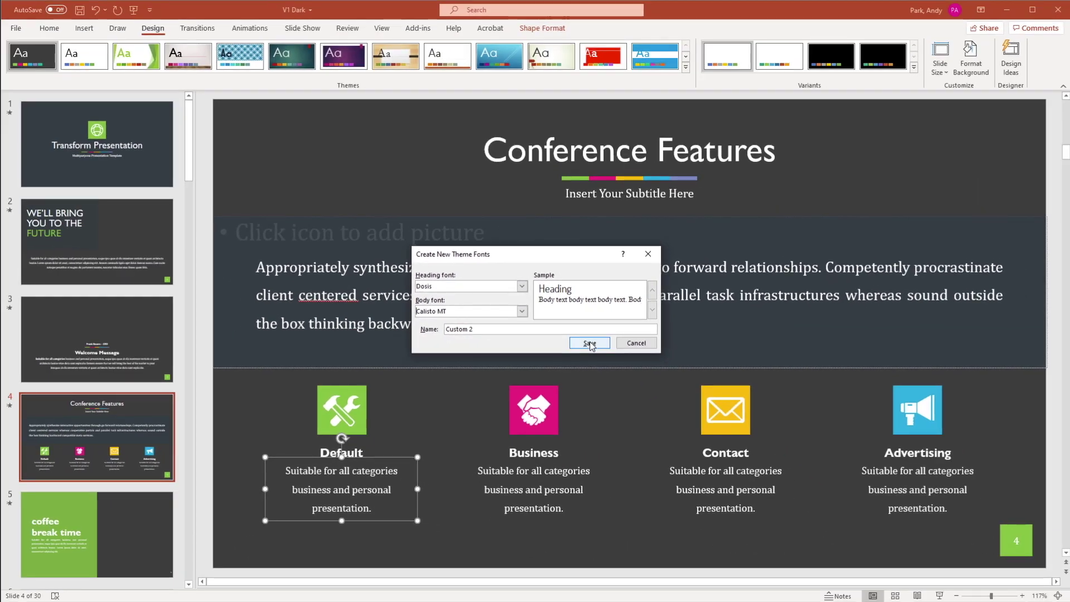
Step: Save the Dosis/Calisto MT font pairing and check the Welcome Message slide's body font
{"action": "left_click", "coordinate": [589, 343]}
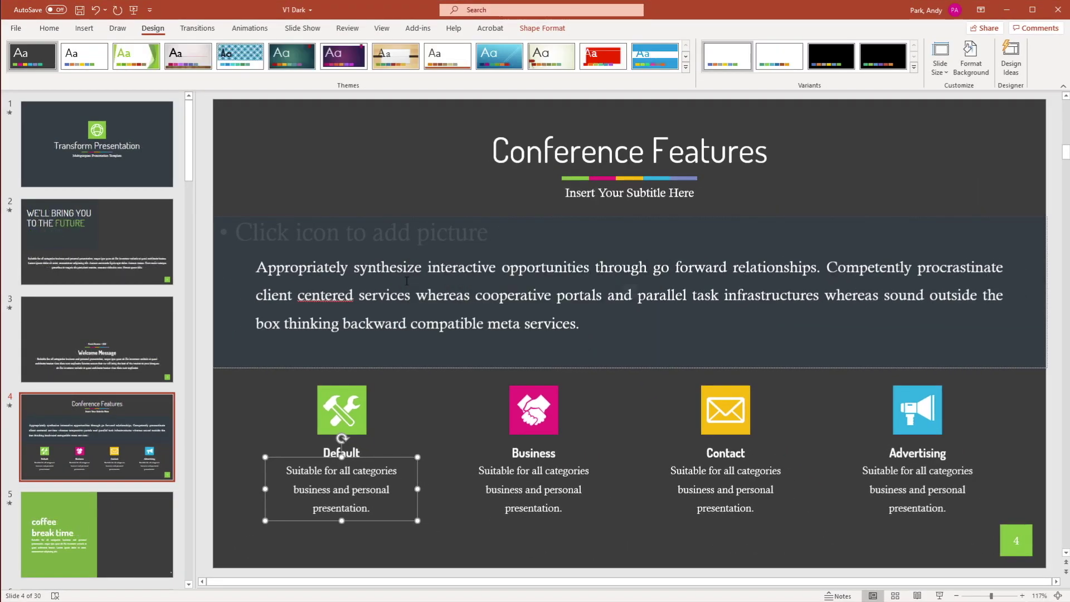
{"action": "left_click", "coordinate": [115, 322]}
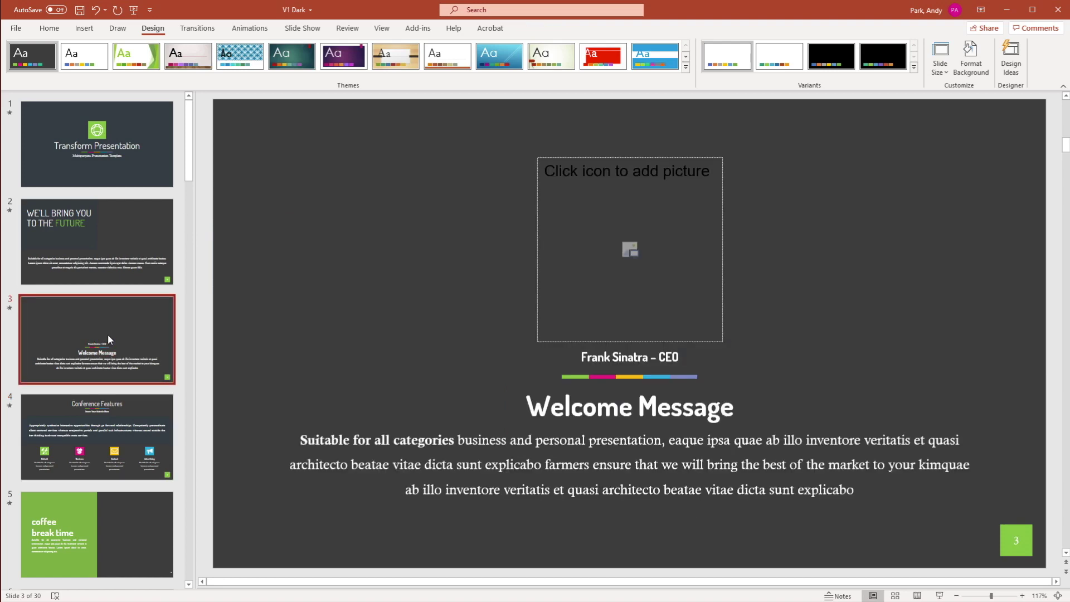
{"action": "left_click", "coordinate": [355, 439]}
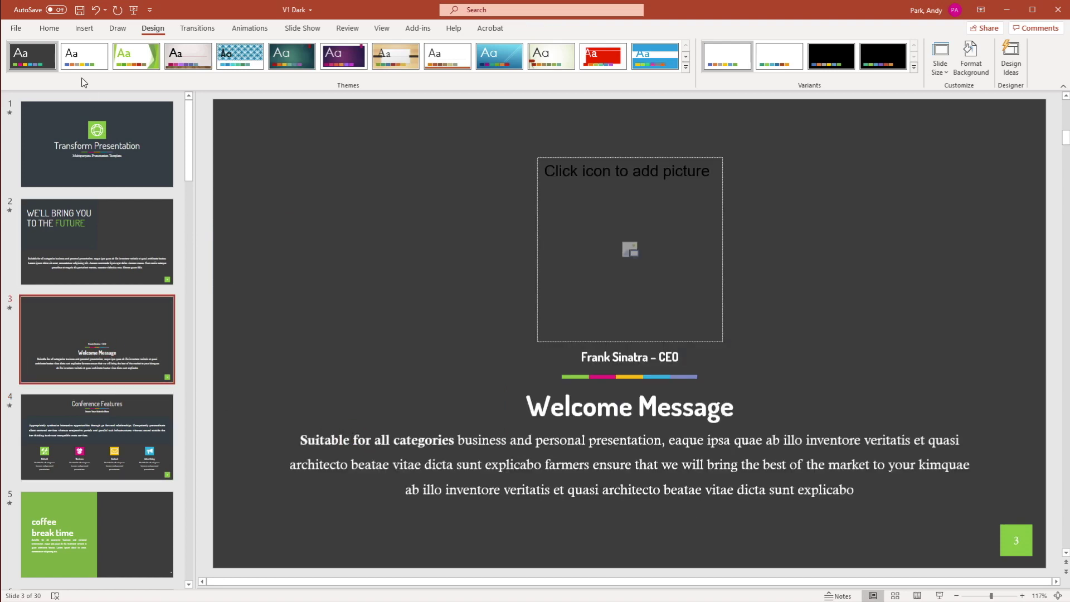
{"action": "left_click", "coordinate": [54, 32]}
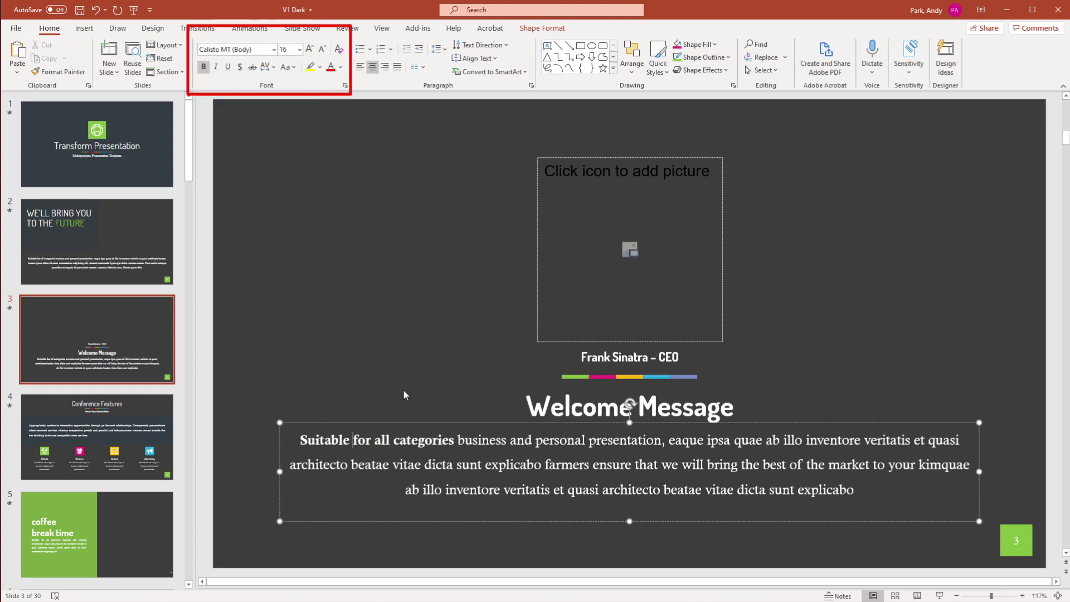
Step: Jump to slide 1 and check the font of the Transform Presentation title
{"action": "key", "text": "ctrl+Home"}
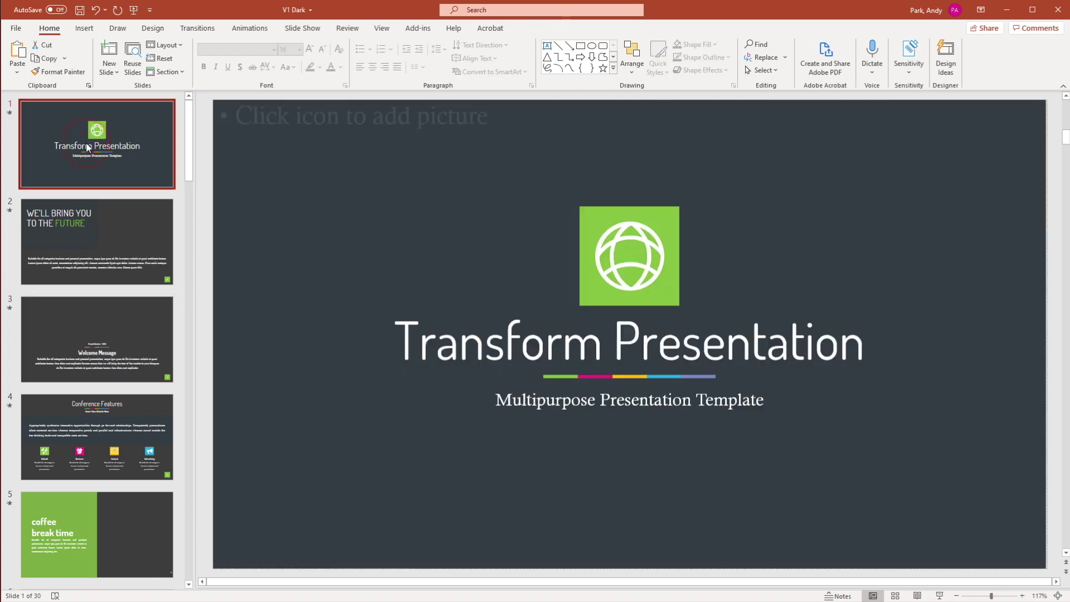
{"action": "left_click", "coordinate": [418, 335]}
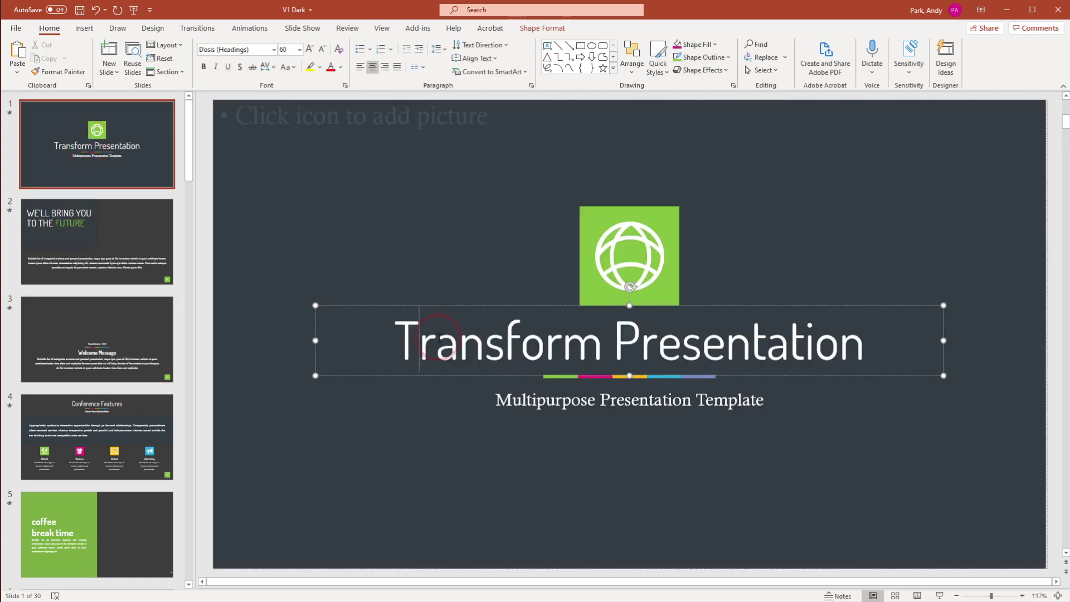
{"action": "left_click", "coordinate": [438, 338]}
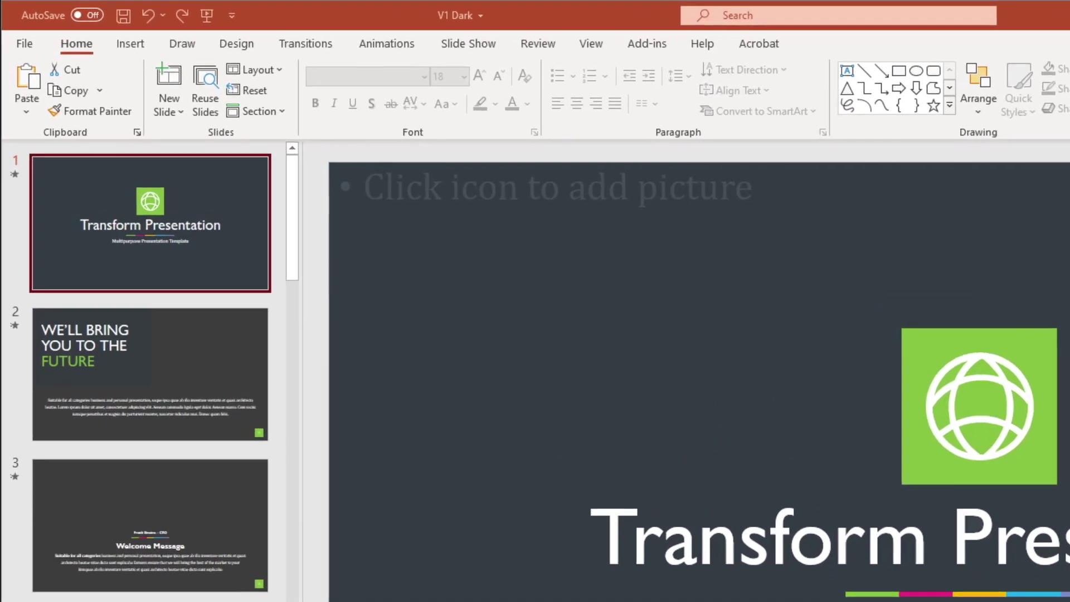
Step: Switch the presentation into Slide Master view from the View tab
{"action": "left_click", "coordinate": [594, 44]}
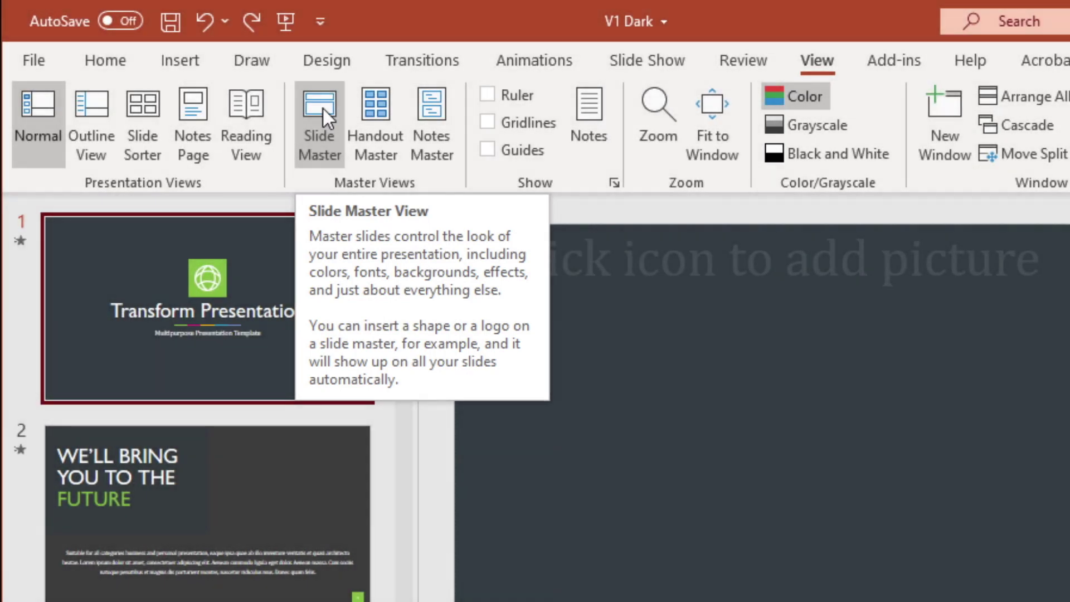
{"action": "left_click", "coordinate": [322, 107]}
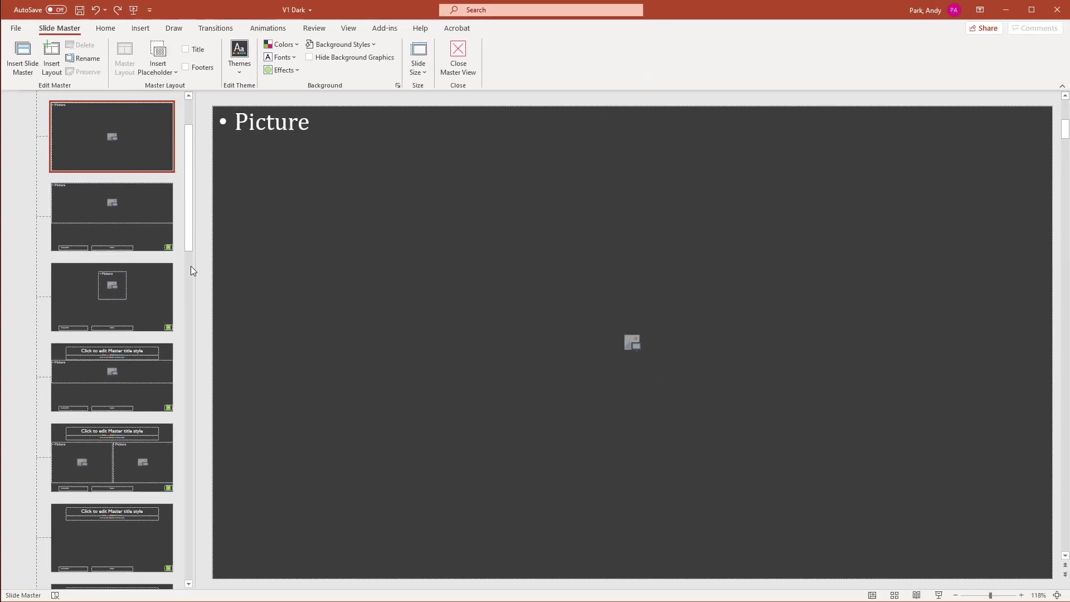
{"action": "scroll", "coordinate": [123, 236], "scroll_direction": "up", "scroll_amount": 2}
{"action": "scroll", "coordinate": [148, 211], "scroll_direction": "up", "scroll_amount": 1}
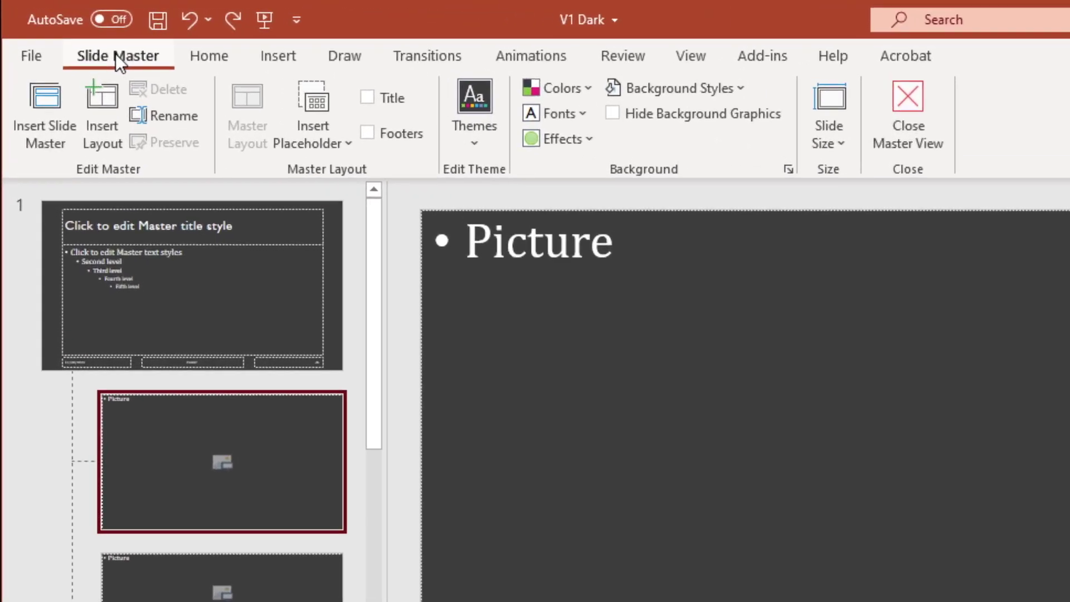
Step: Apply the Arial theme fonts, close Slide Master view, and check that slide 1's title uses Arial
{"action": "left_click", "coordinate": [581, 115]}
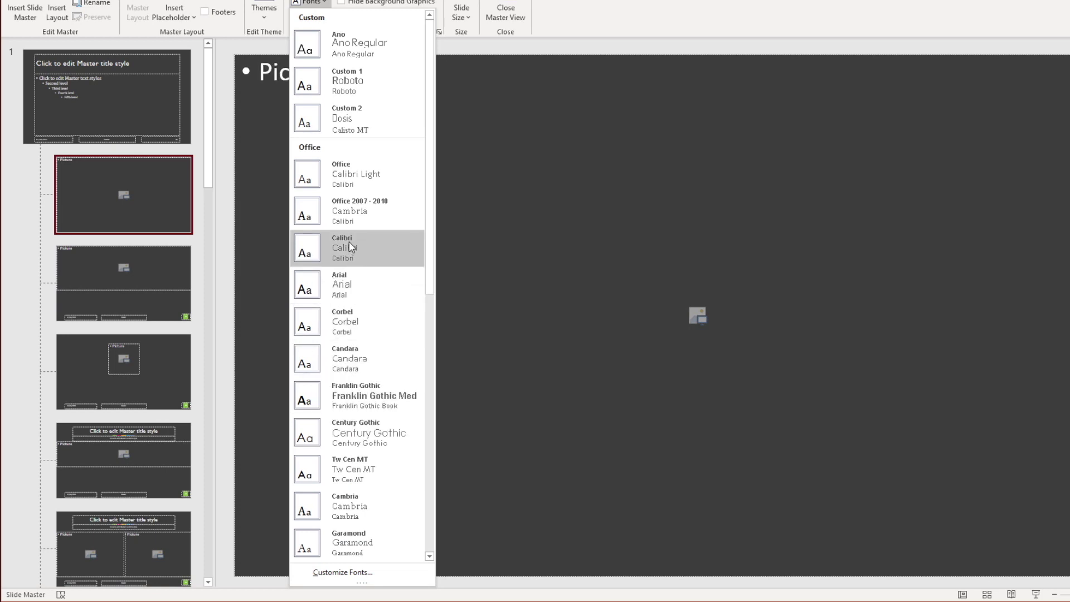
{"action": "left_click", "coordinate": [350, 284]}
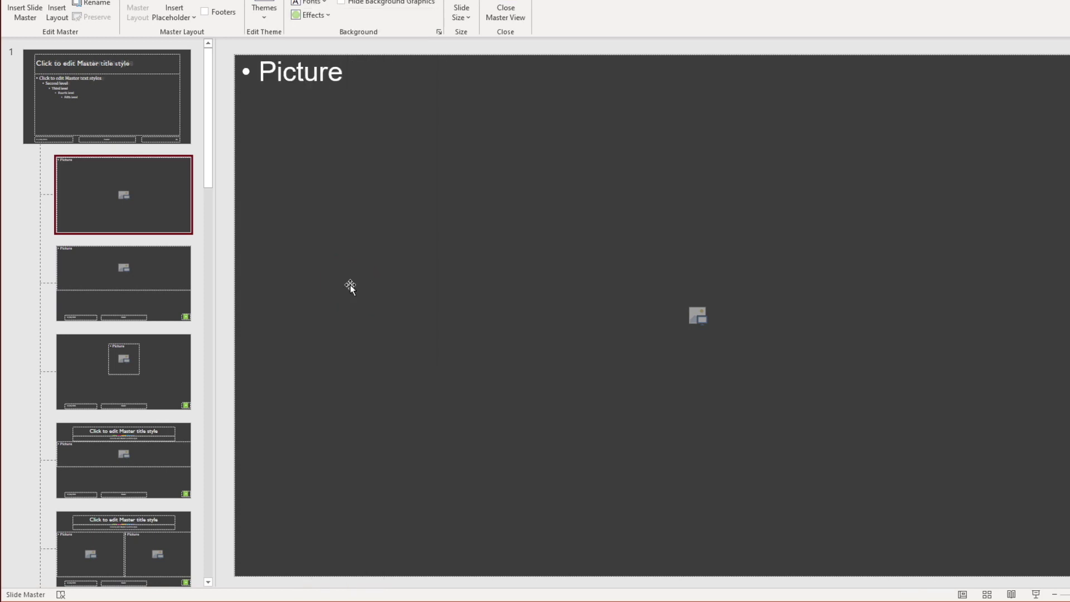
{"action": "left_click", "coordinate": [505, 8]}
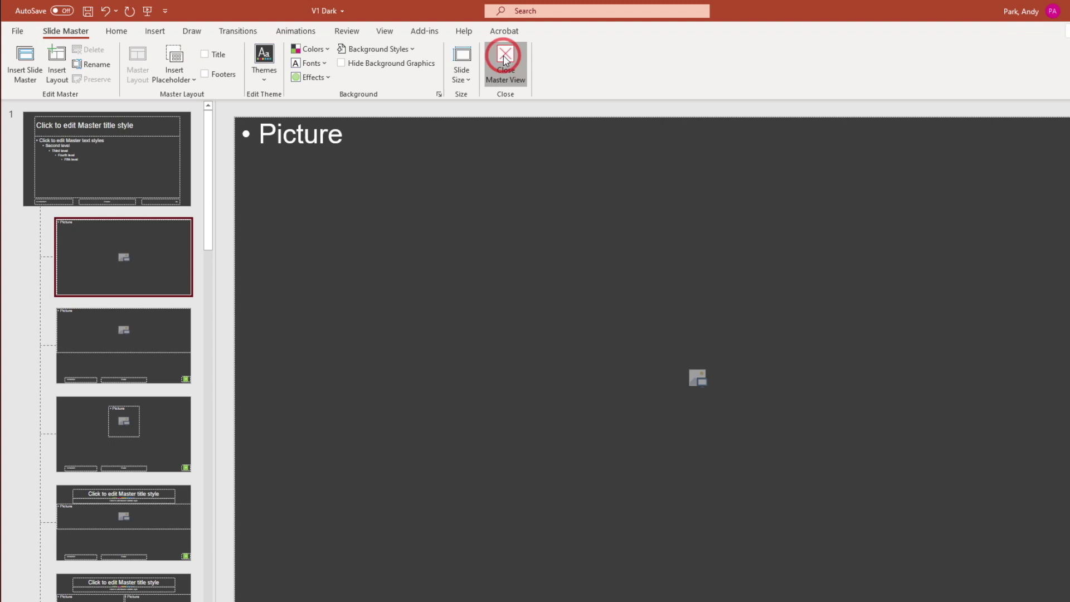
{"action": "left_click", "coordinate": [146, 150]}
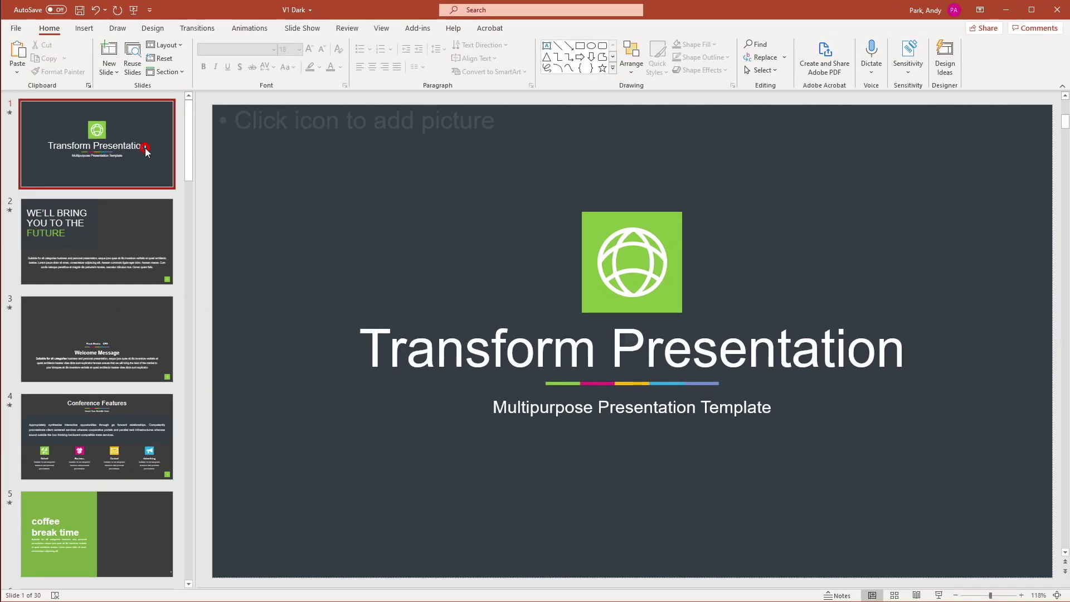
{"action": "left_click", "coordinate": [401, 334]}
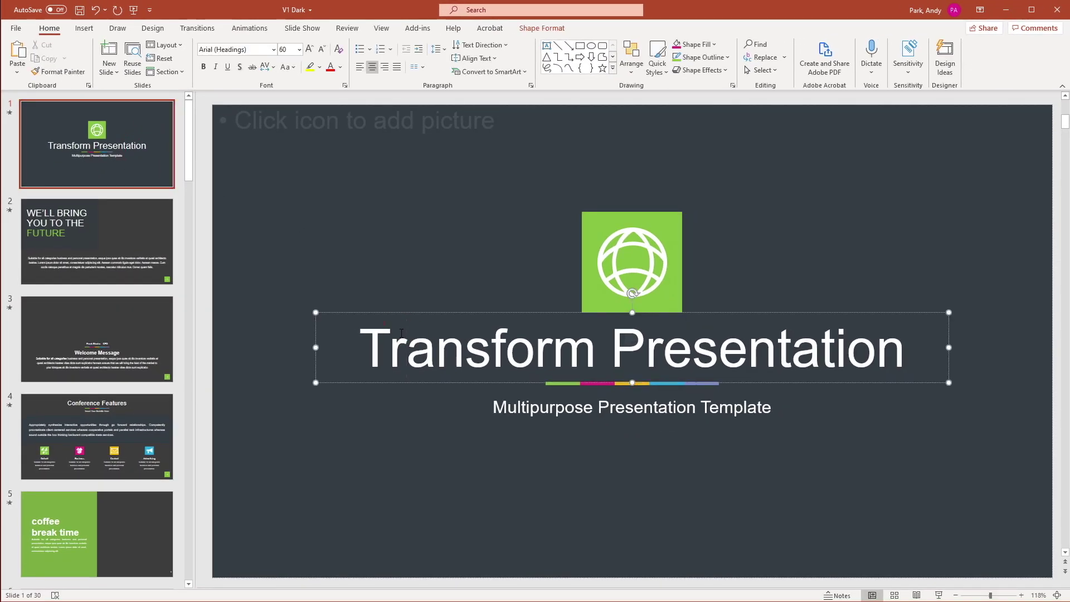
Step: Confirm slide 1's subtitle and slide 4's body paragraph are now in Arial
{"action": "left_click", "coordinate": [525, 408]}
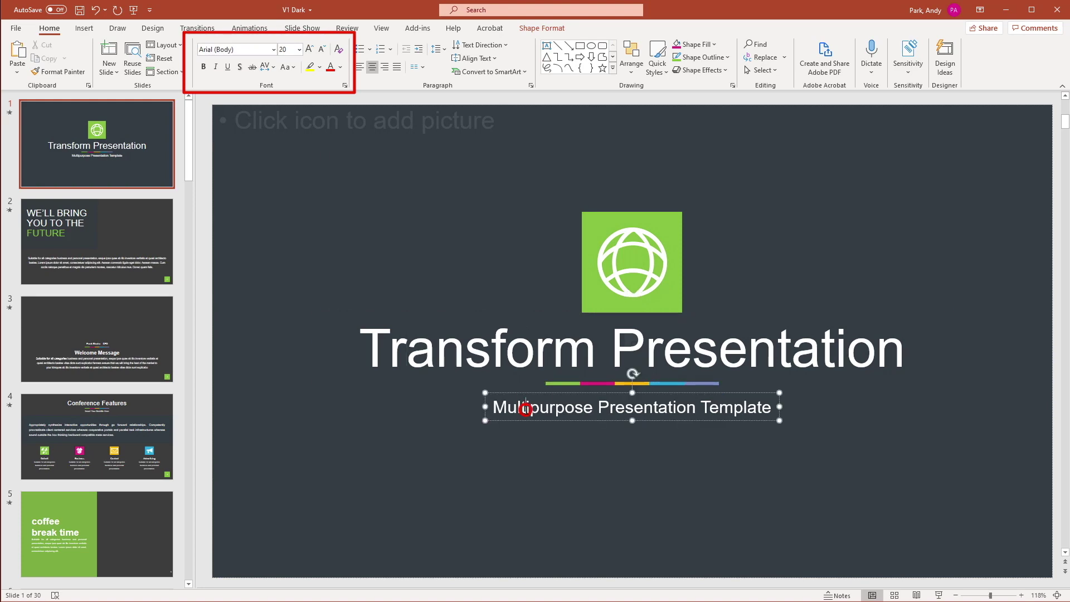
{"action": "left_click", "coordinate": [75, 438]}
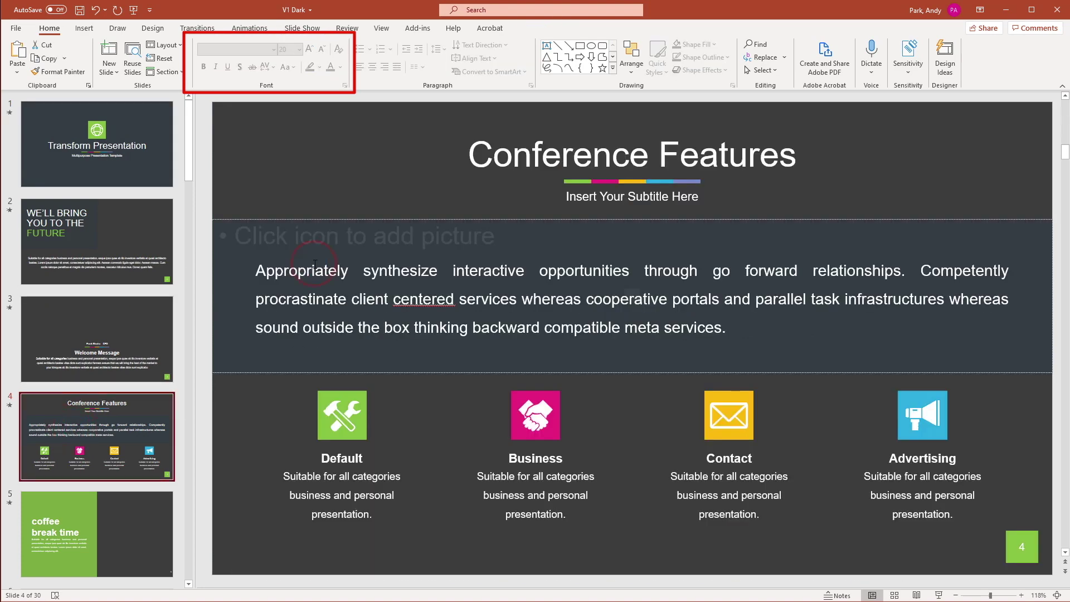
{"action": "left_click", "coordinate": [289, 272]}
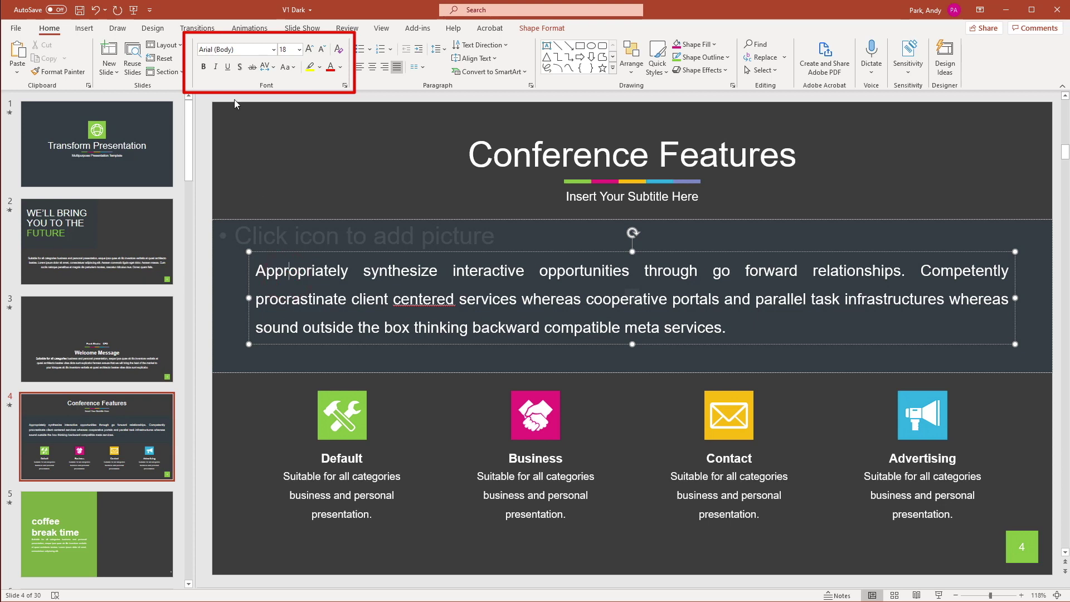
{"action": "left_click", "coordinate": [279, 170]}
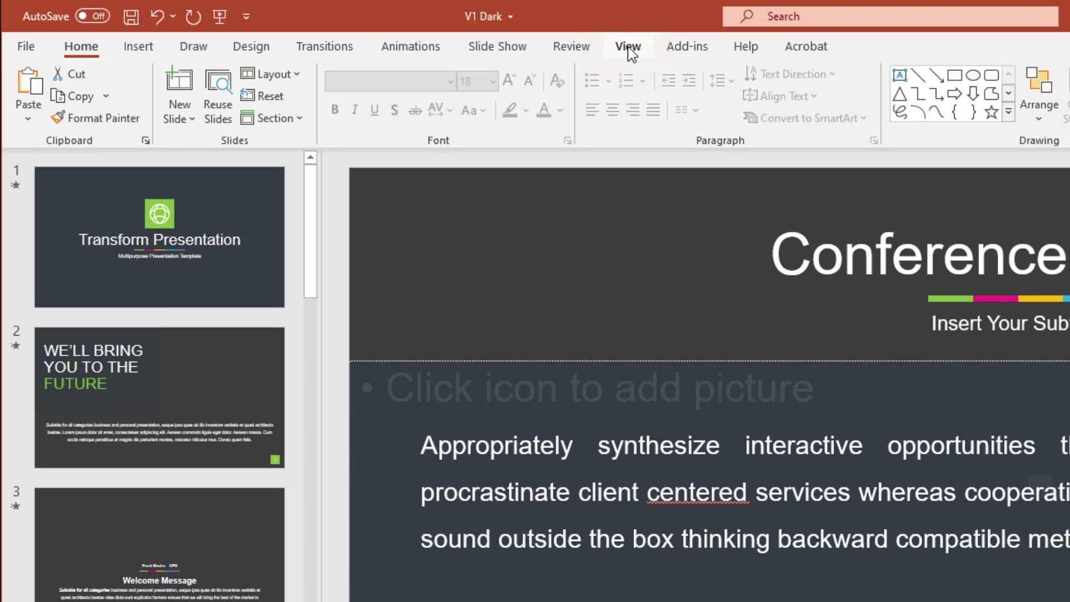
Step: Reopen Slide Master view and select the 5_Title Slide Layout used by slides 7 and 23–26
{"action": "left_click", "coordinate": [629, 49]}
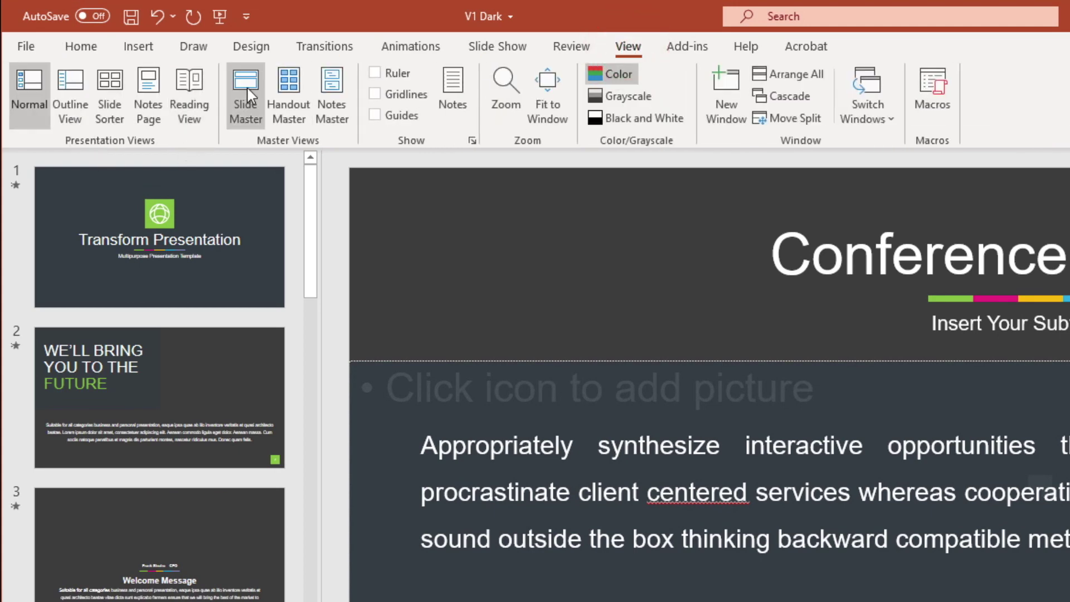
{"action": "left_click", "coordinate": [246, 88]}
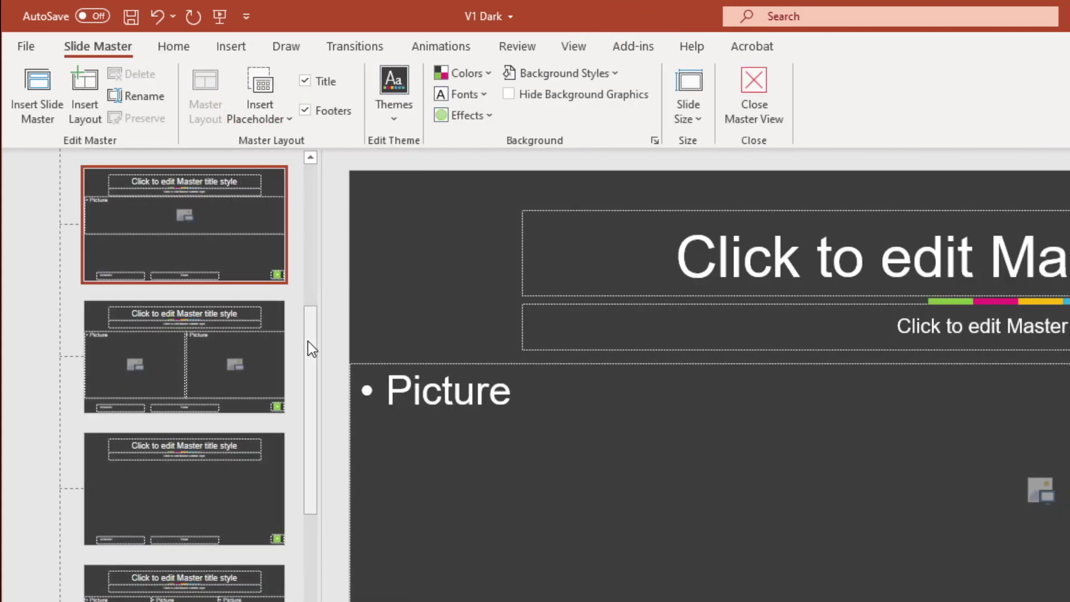
{"action": "left_click_drag", "start_coordinate": [306, 349], "coordinate": [322, 227]}
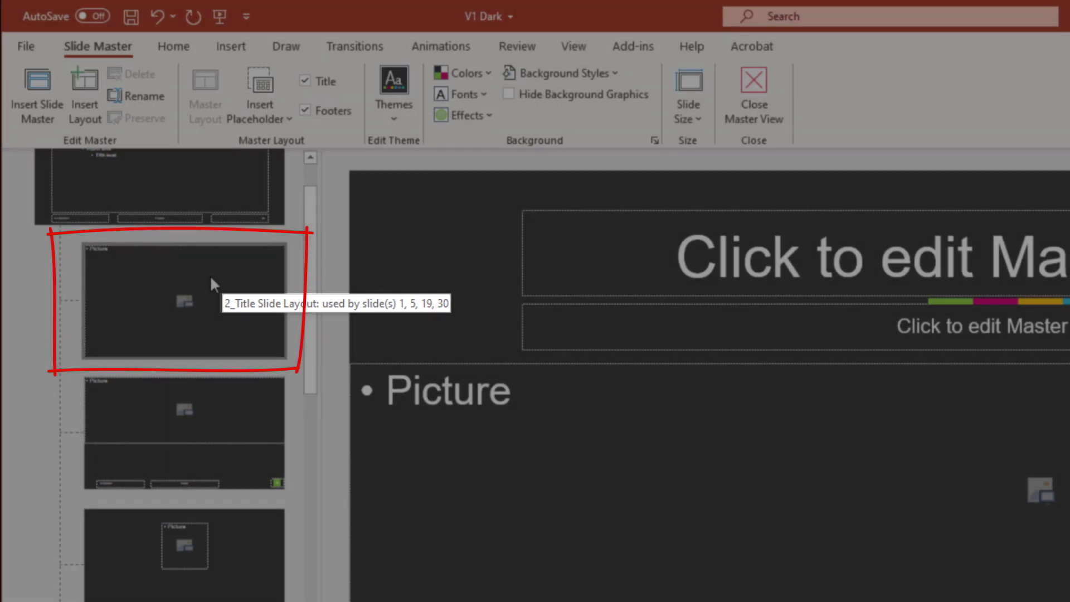
{"action": "scroll", "coordinate": [196, 573], "scroll_direction": "down", "scroll_amount": 3}
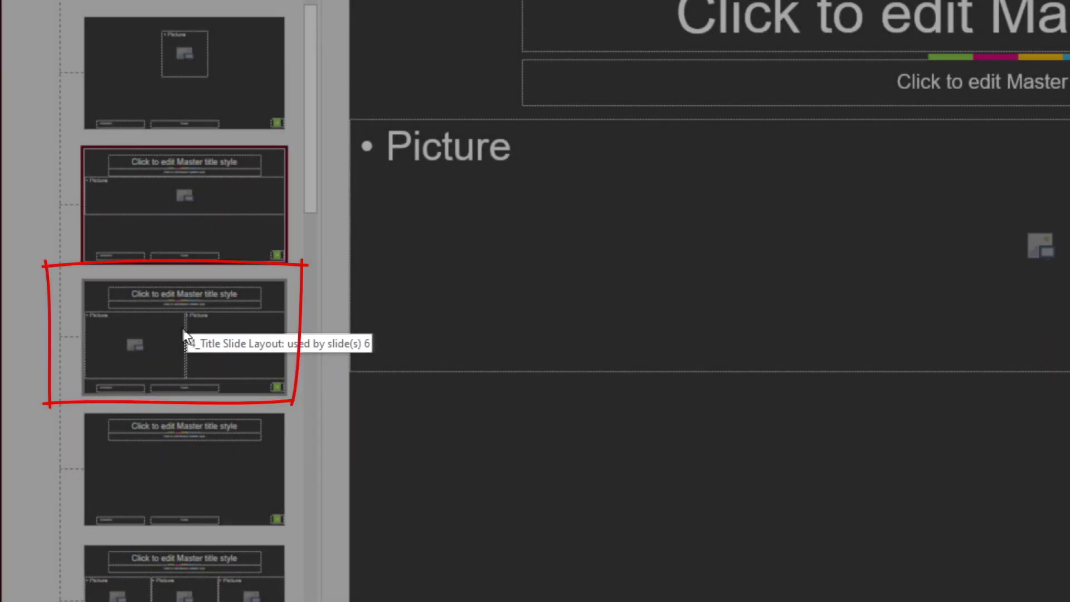
{"action": "scroll", "coordinate": [184, 335], "scroll_direction": "down", "scroll_amount": 3}
{"action": "mouse_move", "coordinate": [169, 280]}
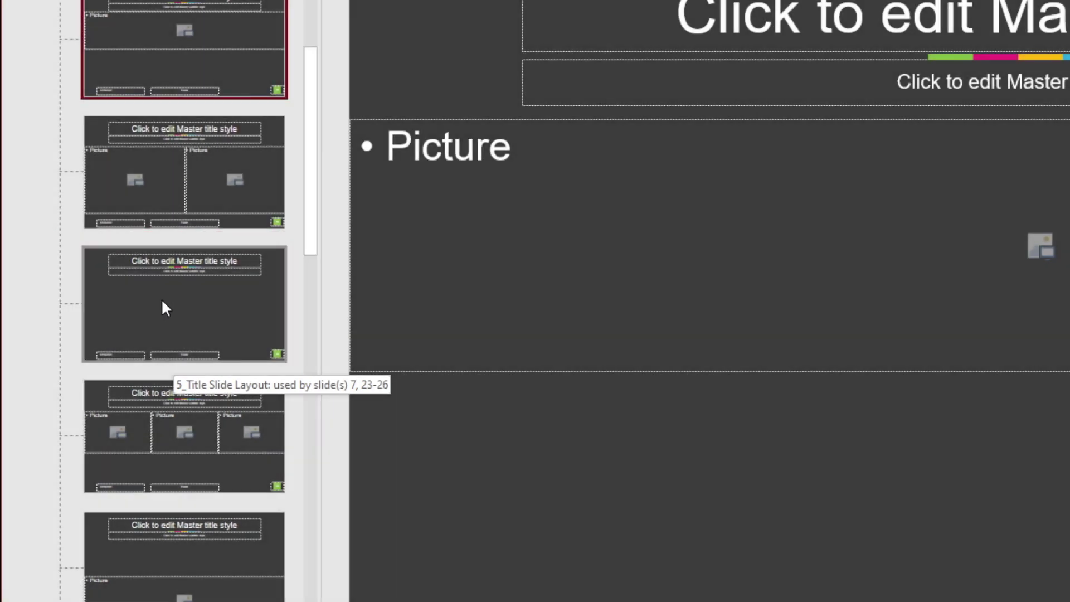
{"action": "left_click", "coordinate": [163, 302]}
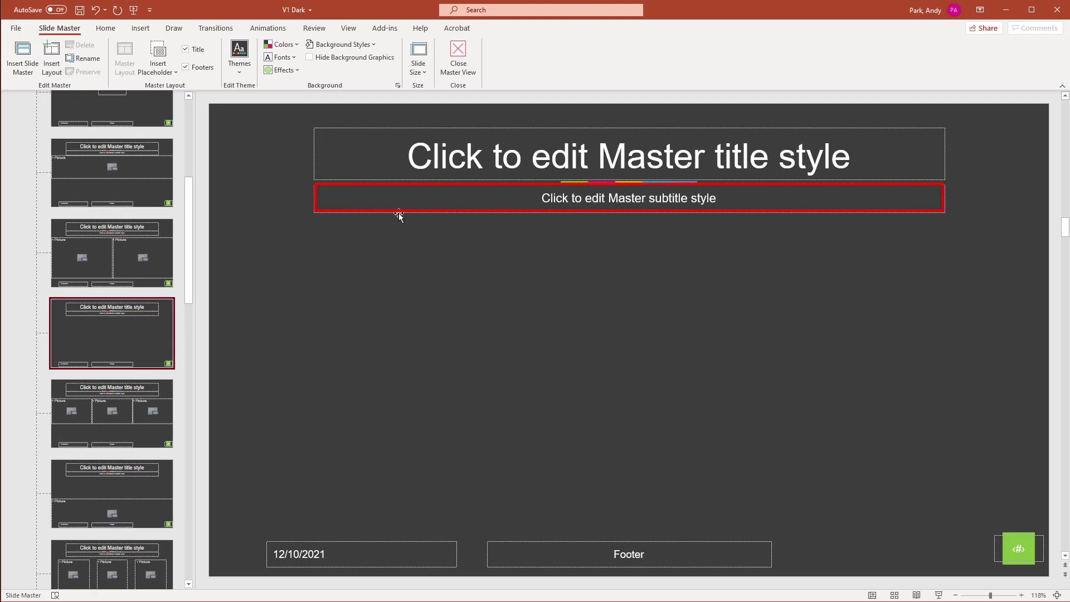
Step: Set the 5_Title Slide Layout's subtitle placeholder to Bradley Hand ITC at 28 pt
{"action": "left_click", "coordinate": [399, 213]}
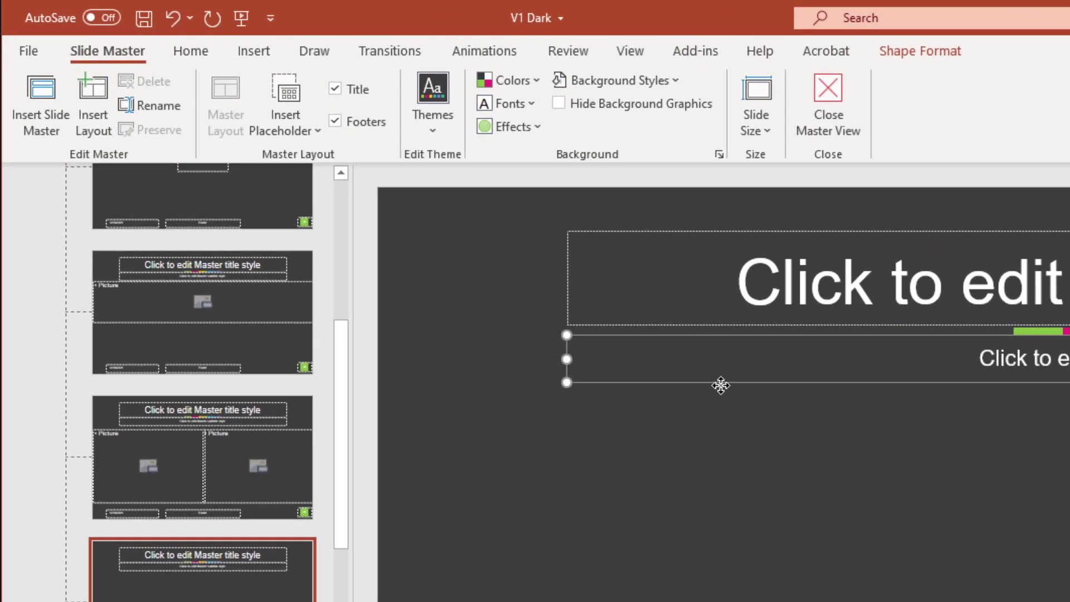
{"action": "left_click", "coordinate": [189, 50]}
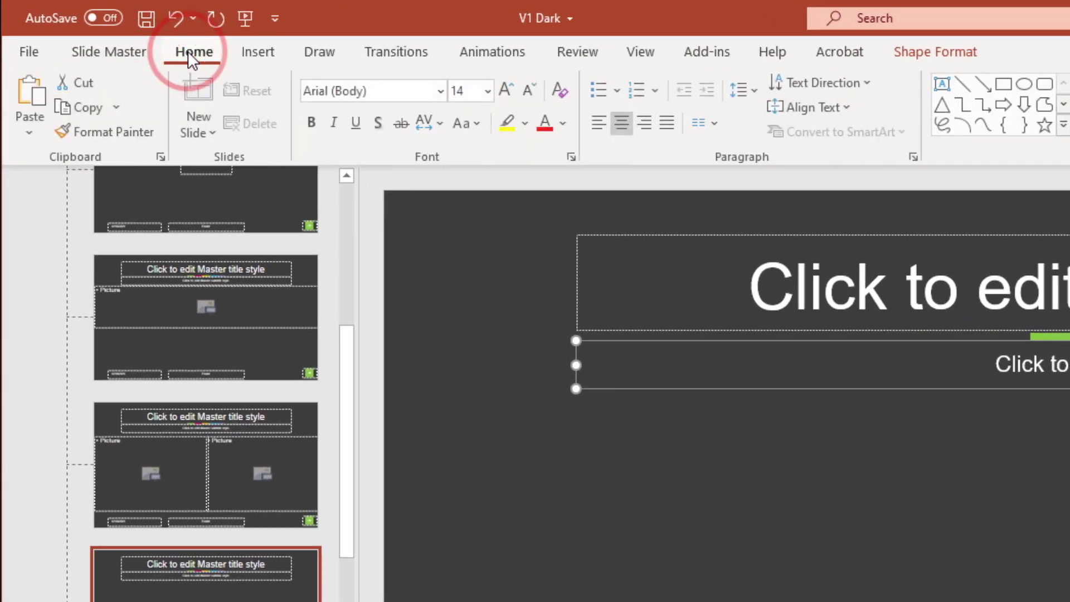
{"action": "left_click", "coordinate": [441, 91]}
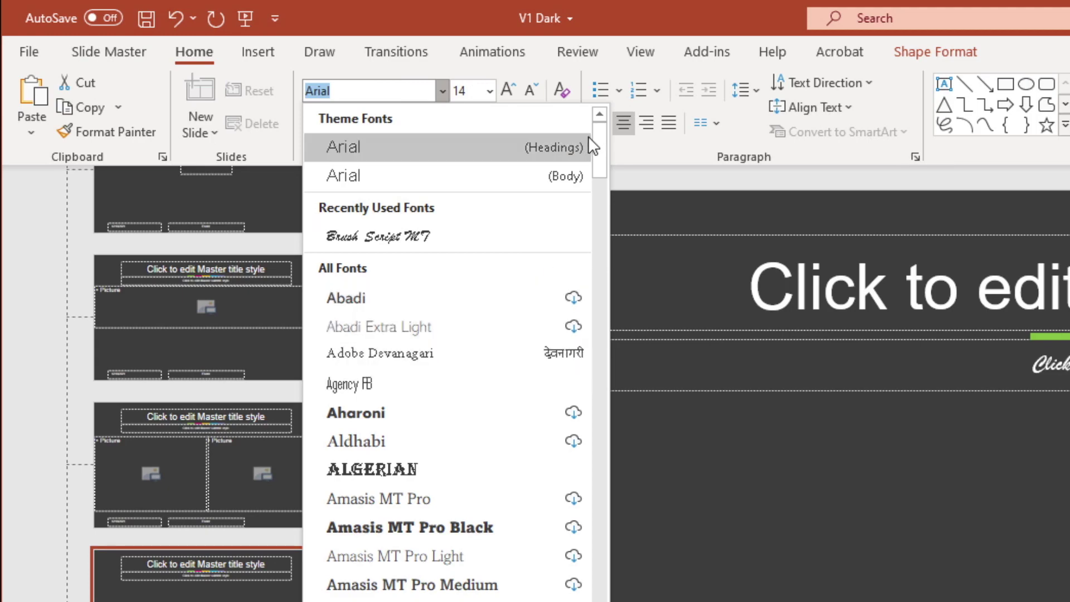
{"action": "left_click_drag", "start_coordinate": [590, 140], "coordinate": [599, 235]}
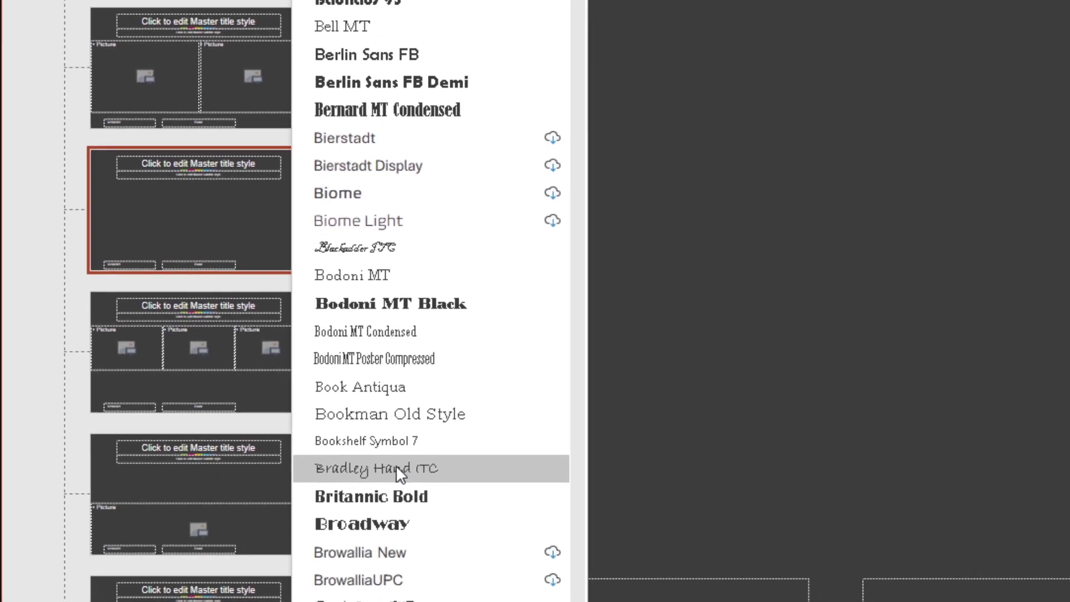
{"action": "left_click", "coordinate": [391, 468]}
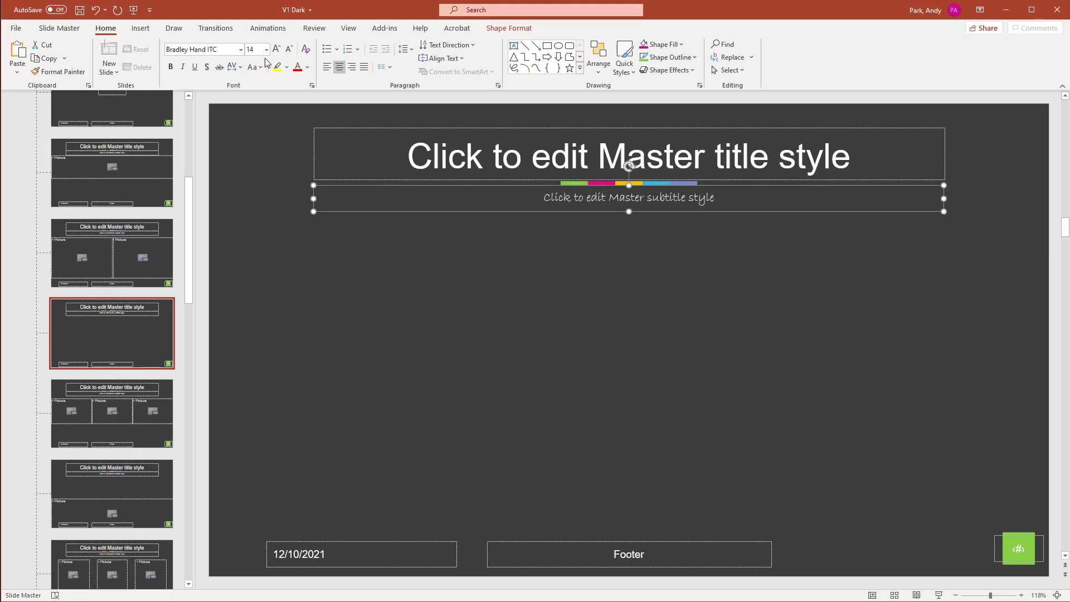
{"action": "left_click", "coordinate": [266, 49]}
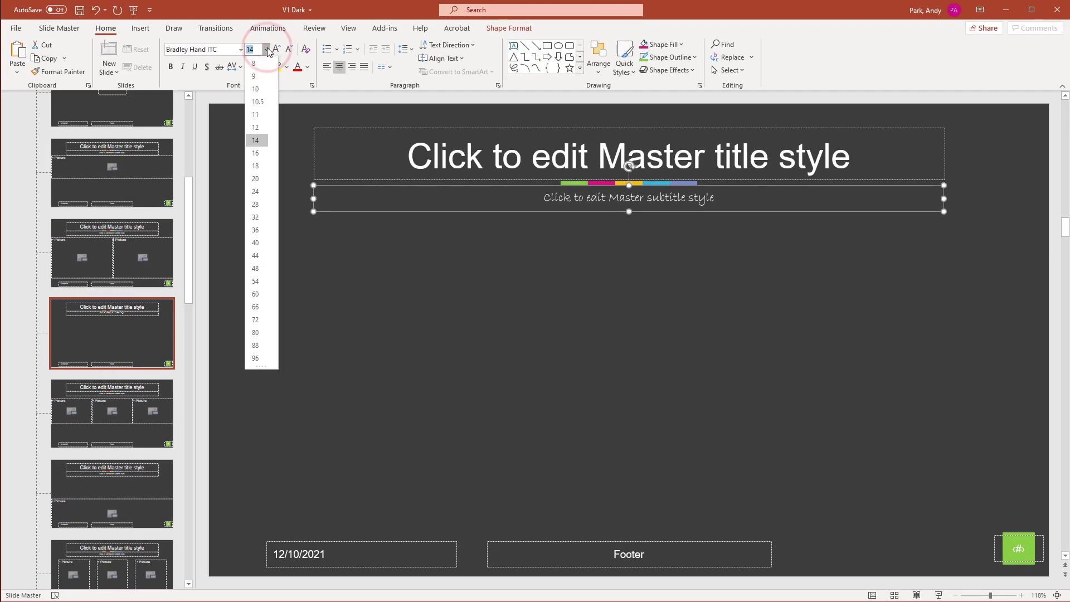
{"action": "left_click", "coordinate": [261, 204]}
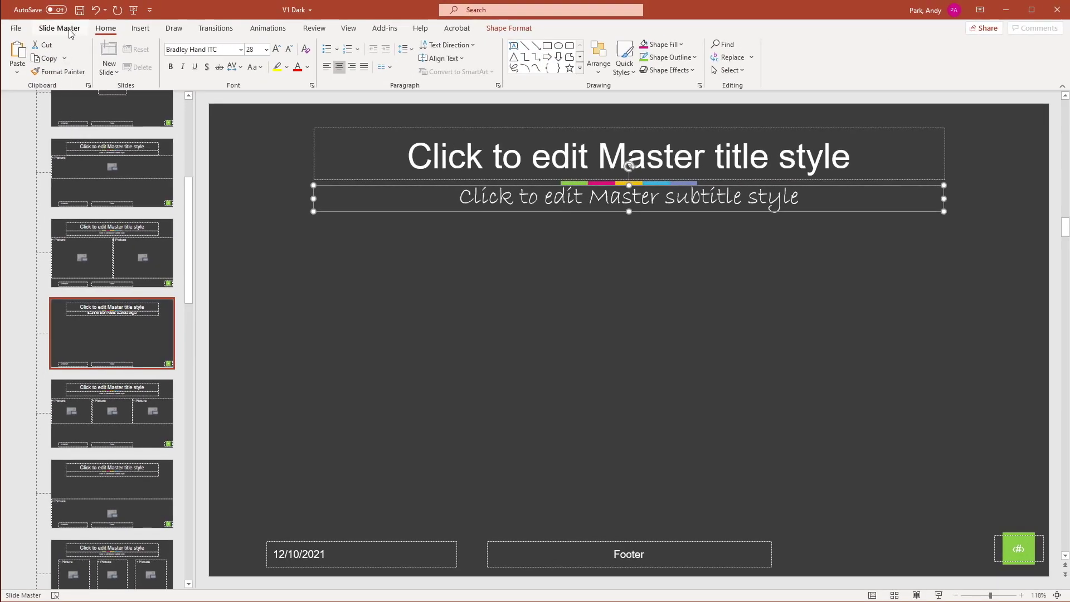
Step: Close Slide Master view and open the Company Timeline slide to see its Bradley Hand ITC subtitle
{"action": "left_click", "coordinate": [69, 31]}
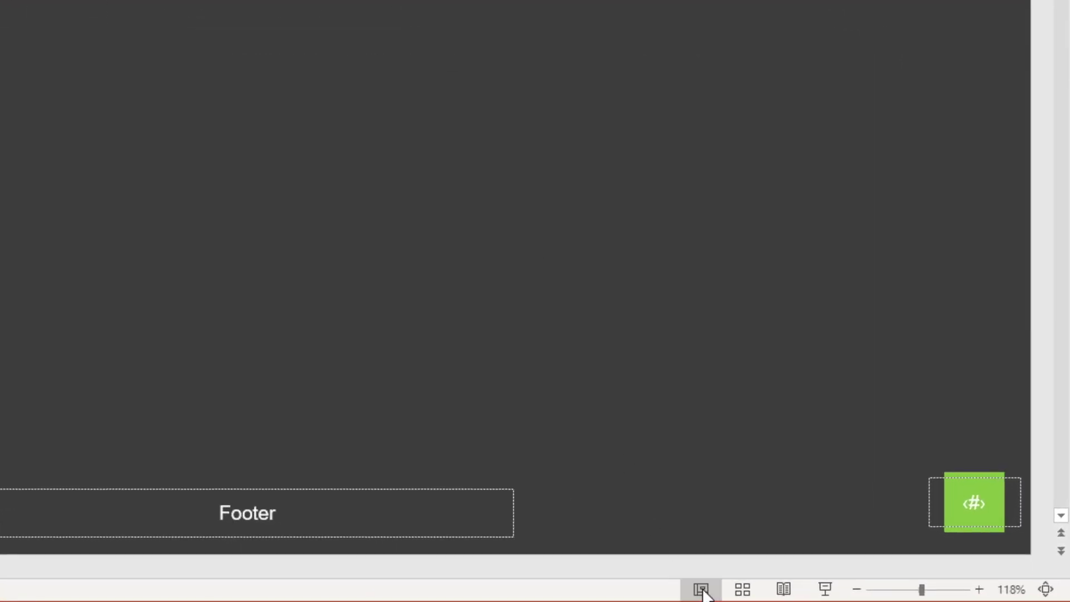
{"action": "left_click", "coordinate": [701, 590]}
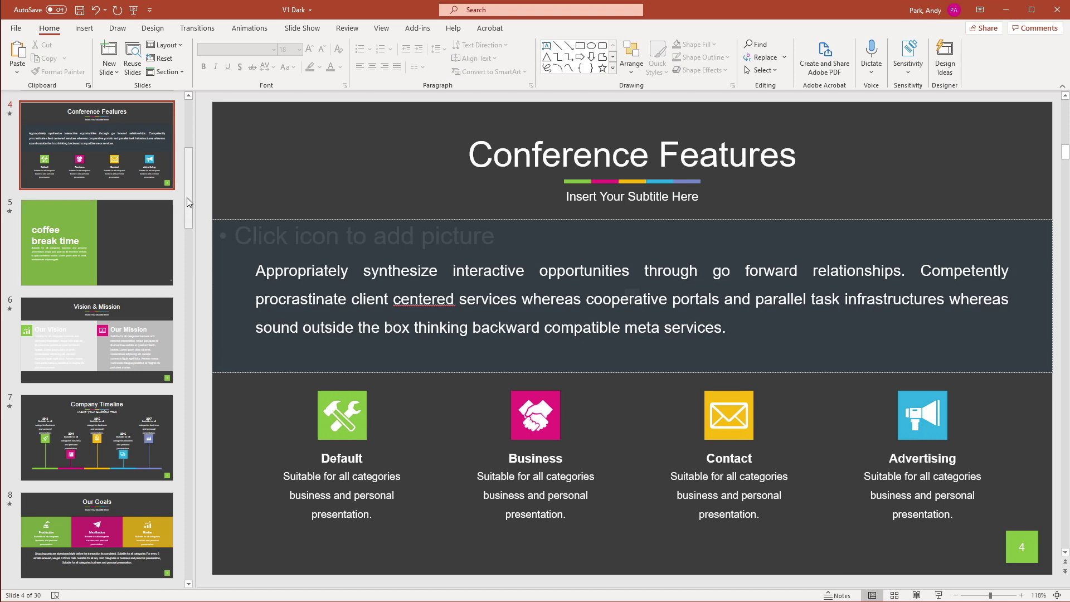
{"action": "left_click_drag", "start_coordinate": [187, 203], "coordinate": [188, 214]}
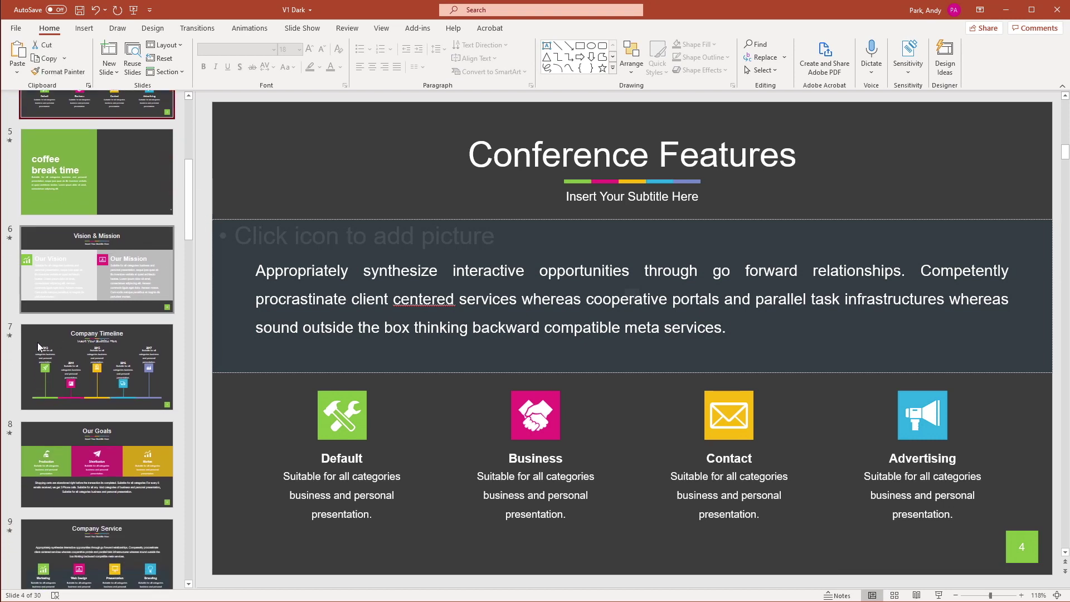
{"action": "left_click", "coordinate": [77, 344]}
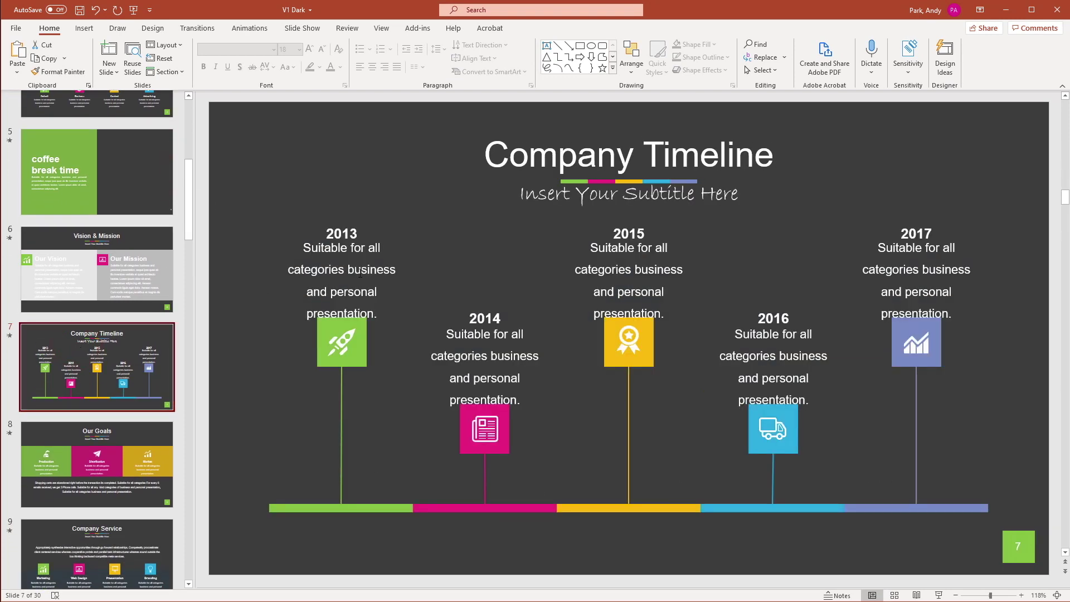
{"action": "left_click_drag", "start_coordinate": [370, 198], "coordinate": [498, 193]}
{"action": "left_click_drag", "start_coordinate": [455, 165], "coordinate": [460, 229]}
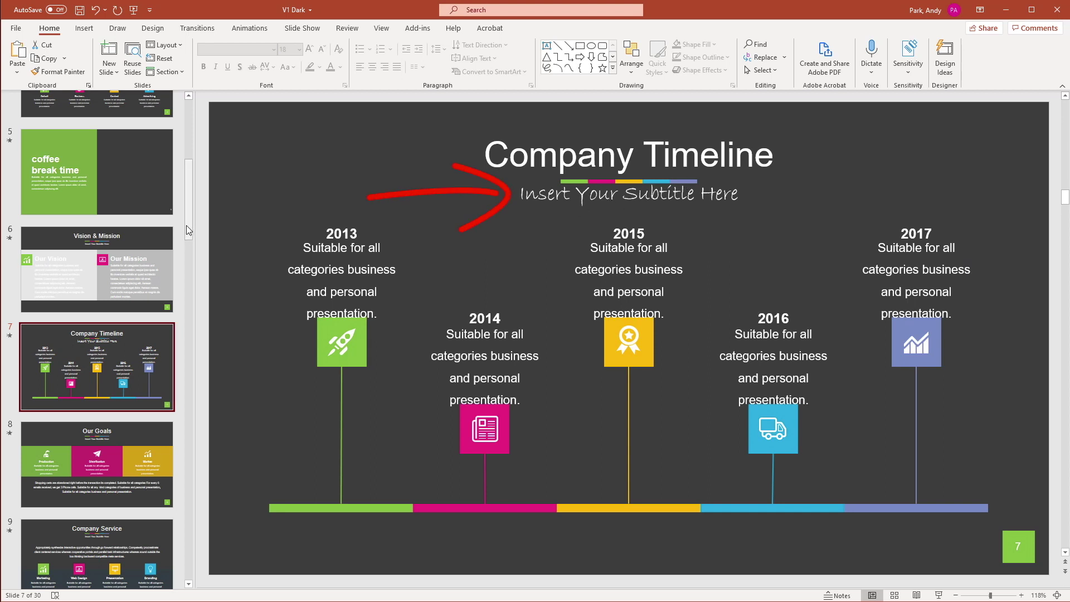
{"action": "left_click_drag", "start_coordinate": [186, 225], "coordinate": [176, 497]}
Step: Review the Business Planning, SWOT Analysis, America Map, World Market and Price Table slides, then scroll back up
{"action": "left_click", "coordinate": [104, 298]}
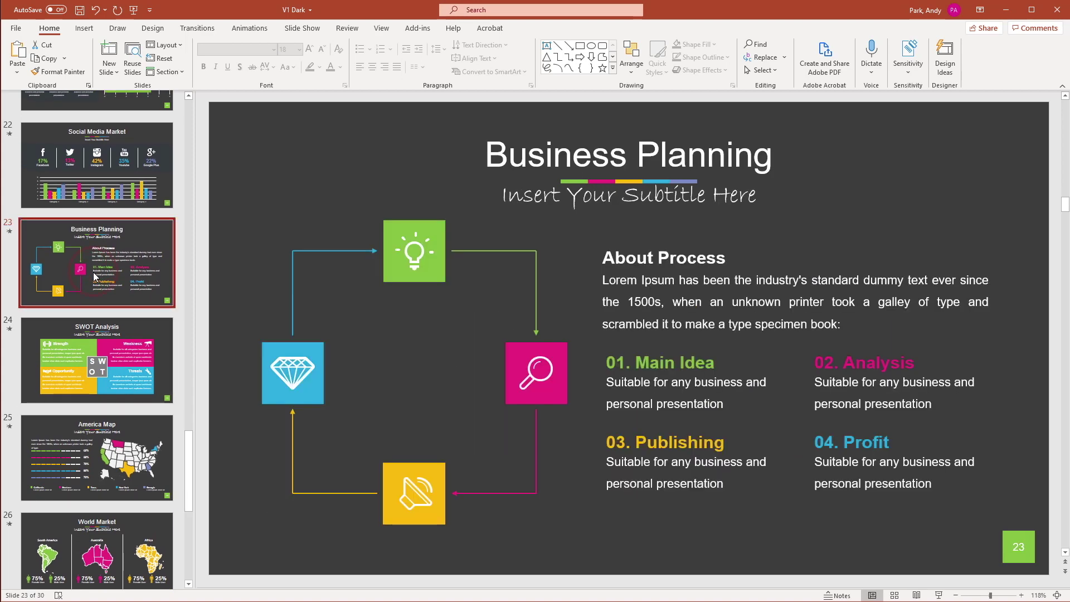
{"action": "left_click", "coordinate": [109, 377]}
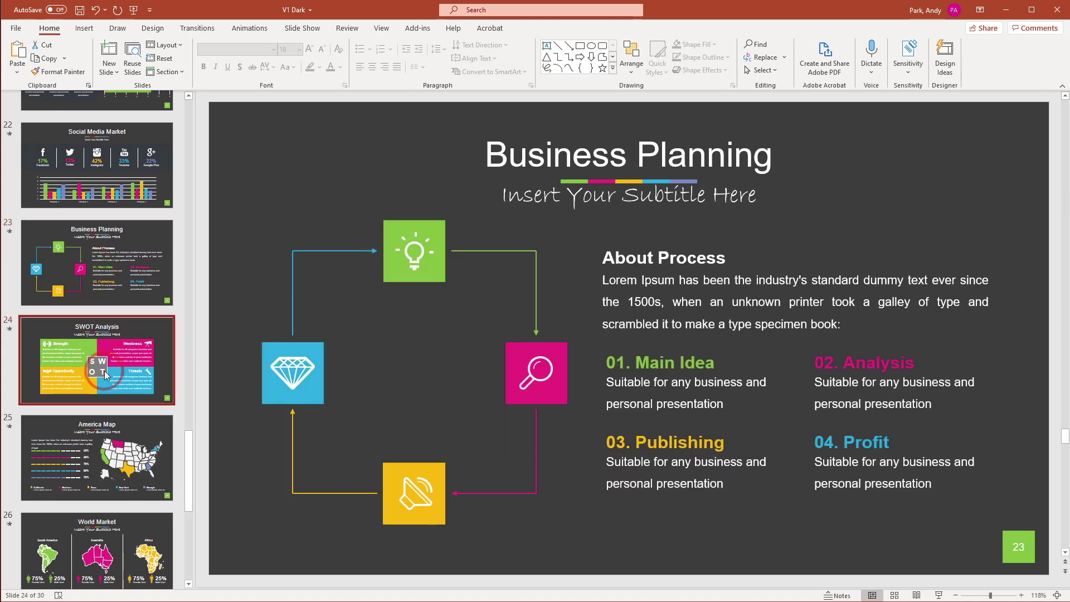
{"action": "left_click", "coordinate": [114, 482]}
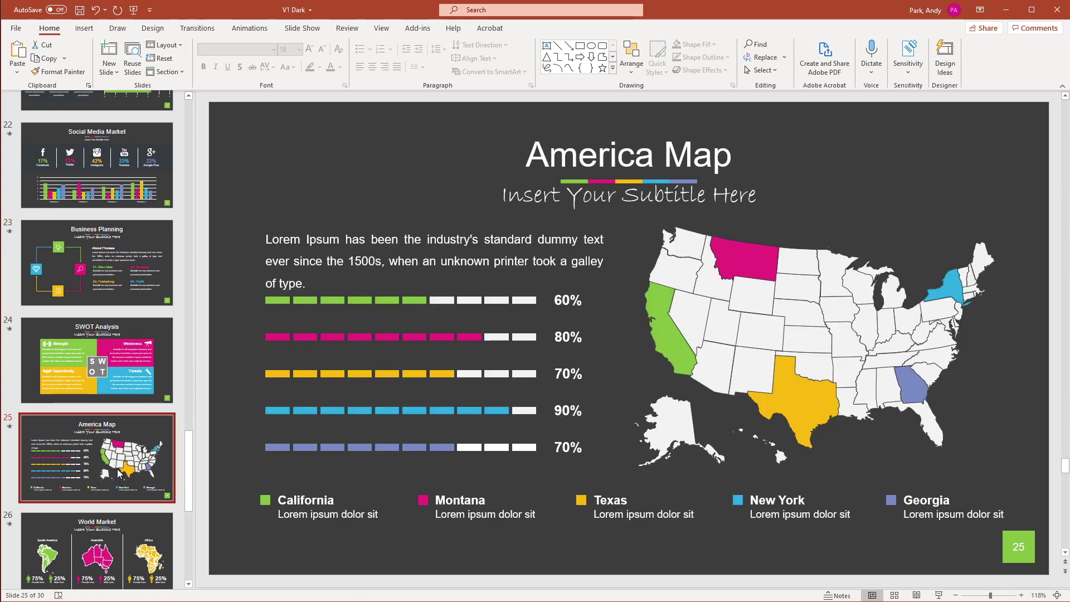
{"action": "left_click", "coordinate": [123, 544]}
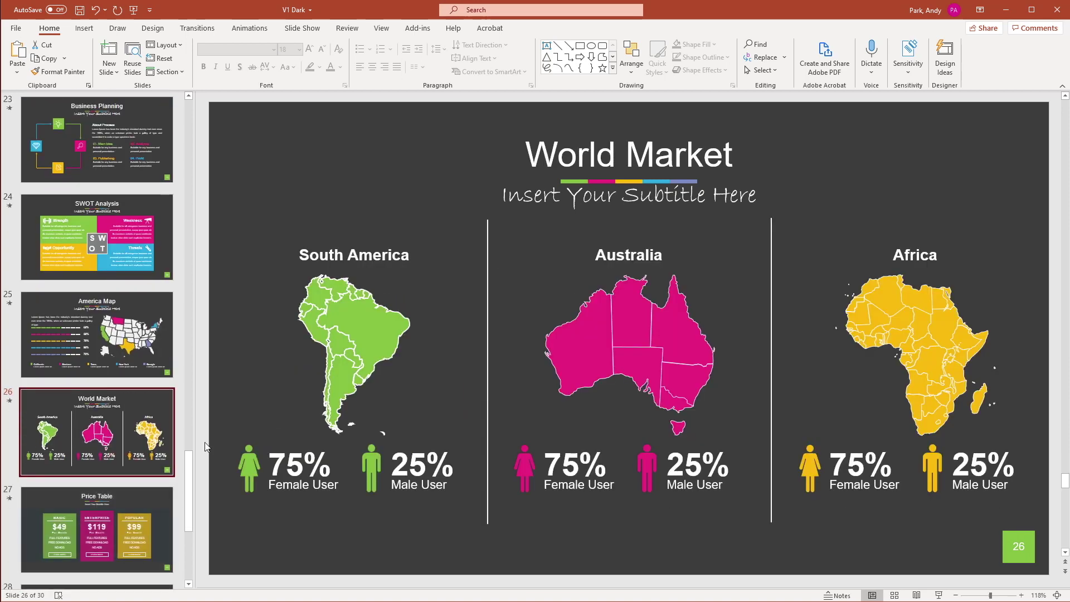
{"action": "left_click", "coordinate": [123, 521]}
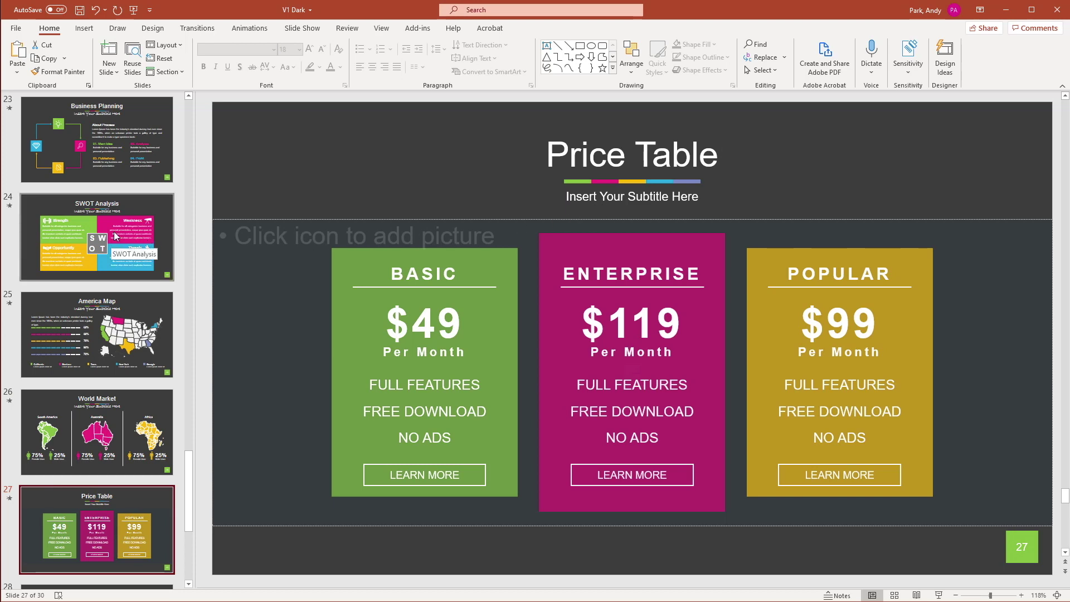
{"action": "scroll", "coordinate": [125, 253], "scroll_direction": "up", "scroll_amount": 3}
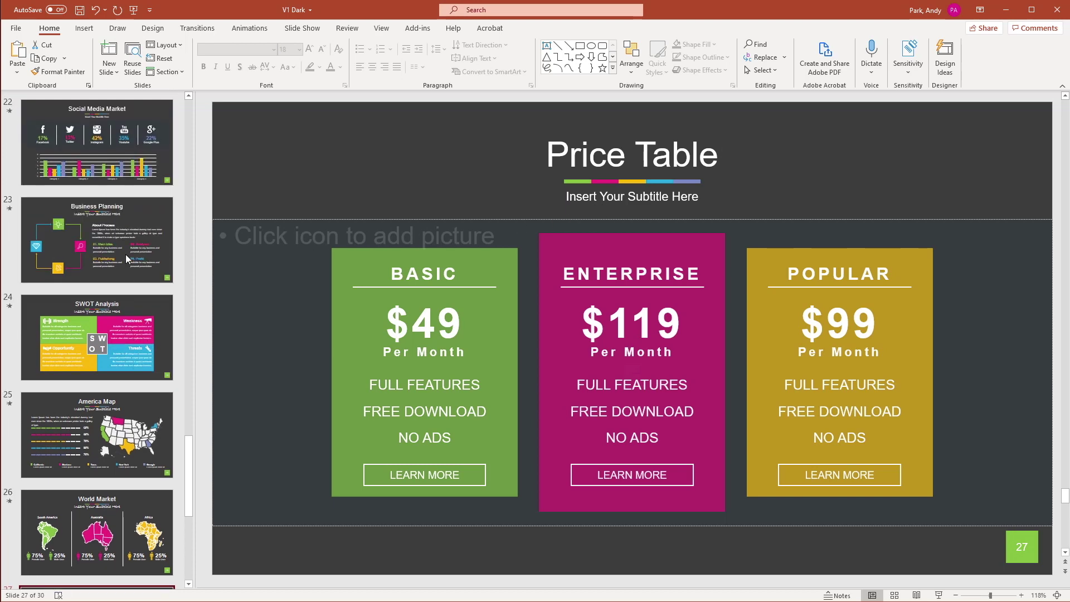
{"action": "scroll", "coordinate": [126, 254], "scroll_direction": "up", "scroll_amount": 1}
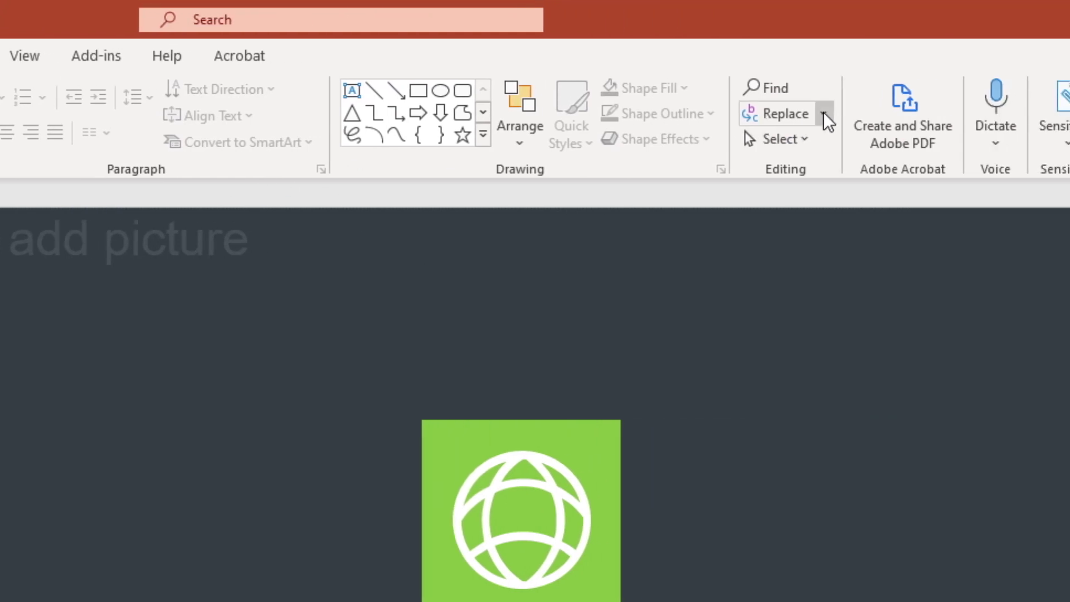
Step: In the Replace Font dialog, keep Arial as the font to replace and choose Algerian as its replacement
{"action": "left_click", "coordinate": [823, 113]}
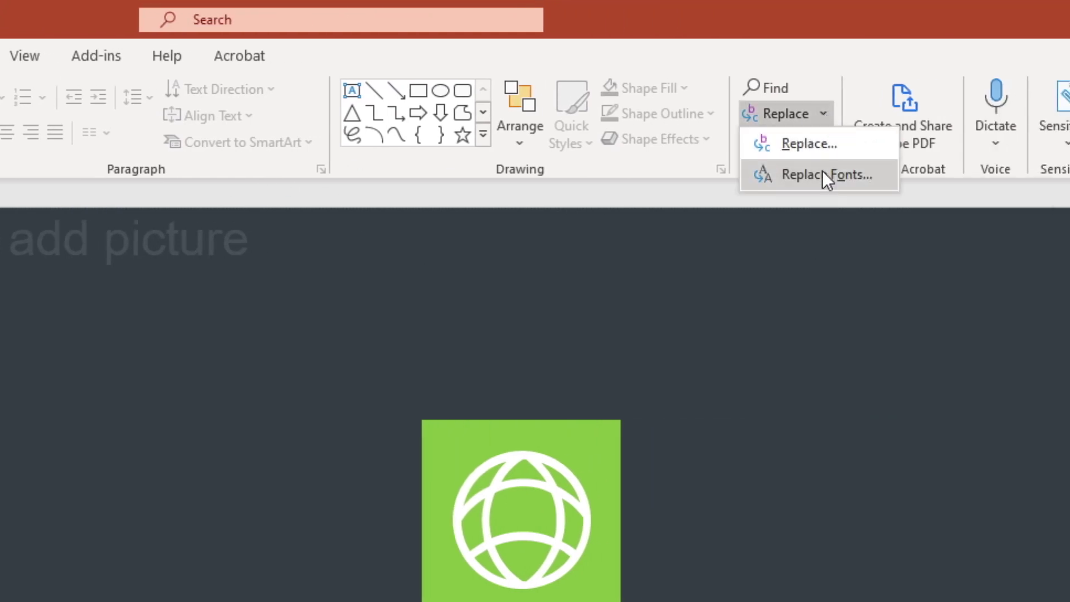
{"action": "left_click", "coordinate": [822, 176]}
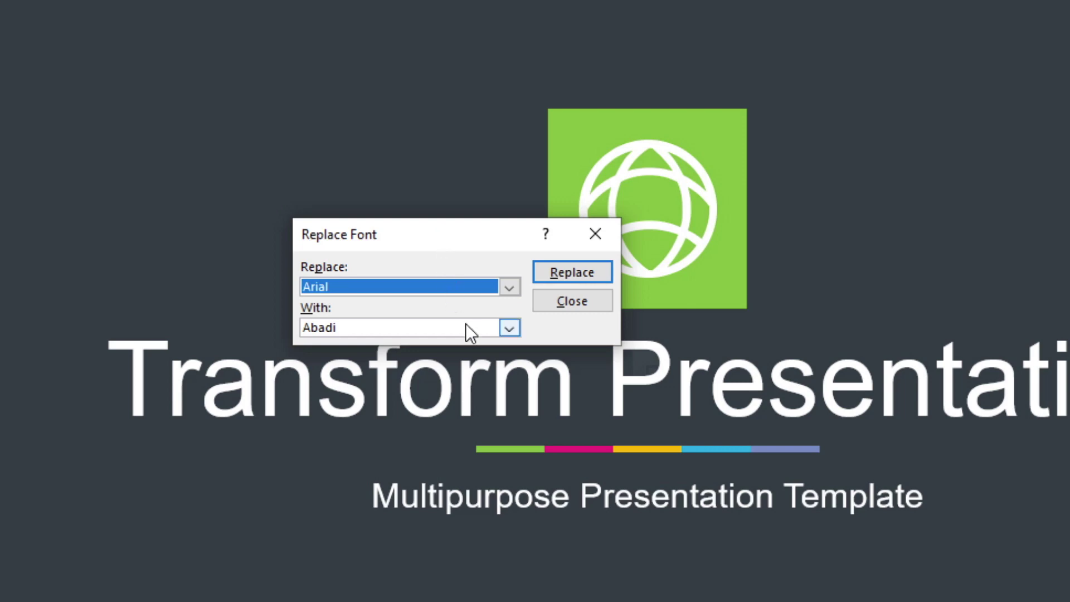
{"action": "left_click", "coordinate": [509, 328]}
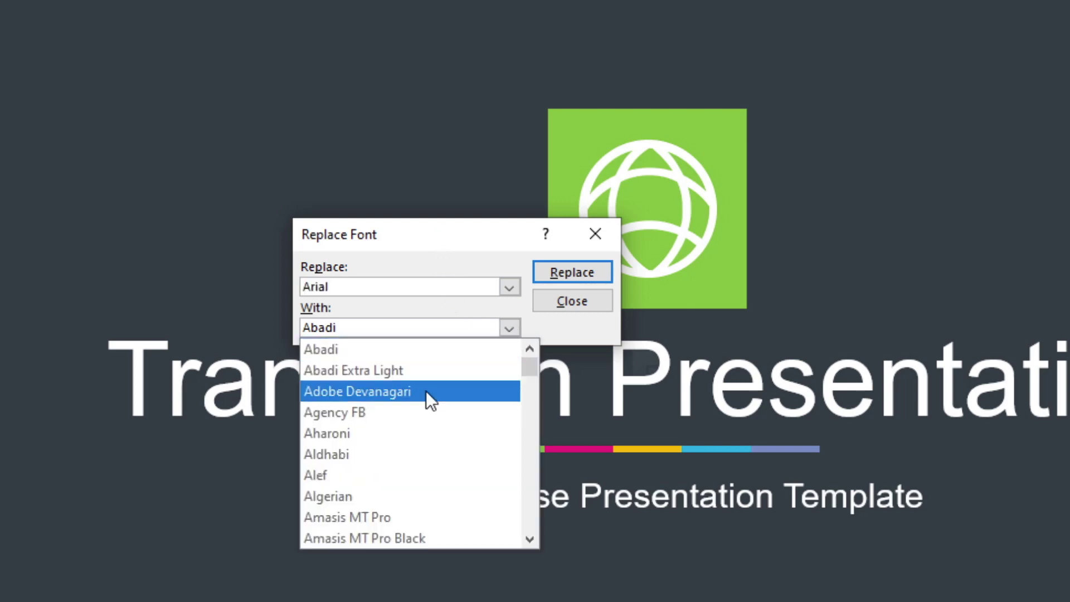
{"action": "left_click", "coordinate": [377, 494]}
{"action": "left_click", "coordinate": [551, 271]}
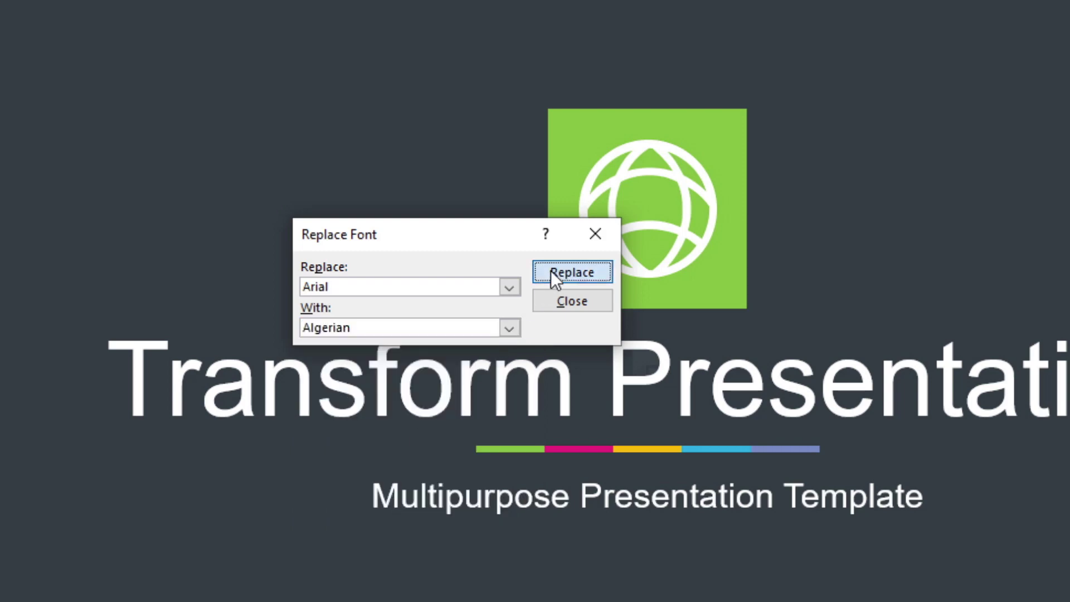
Step: Apply the Arial-to-Algerian replacement and check slides 2 through 4, Welcome Message and Conference Features
{"action": "left_click", "coordinate": [622, 272]}
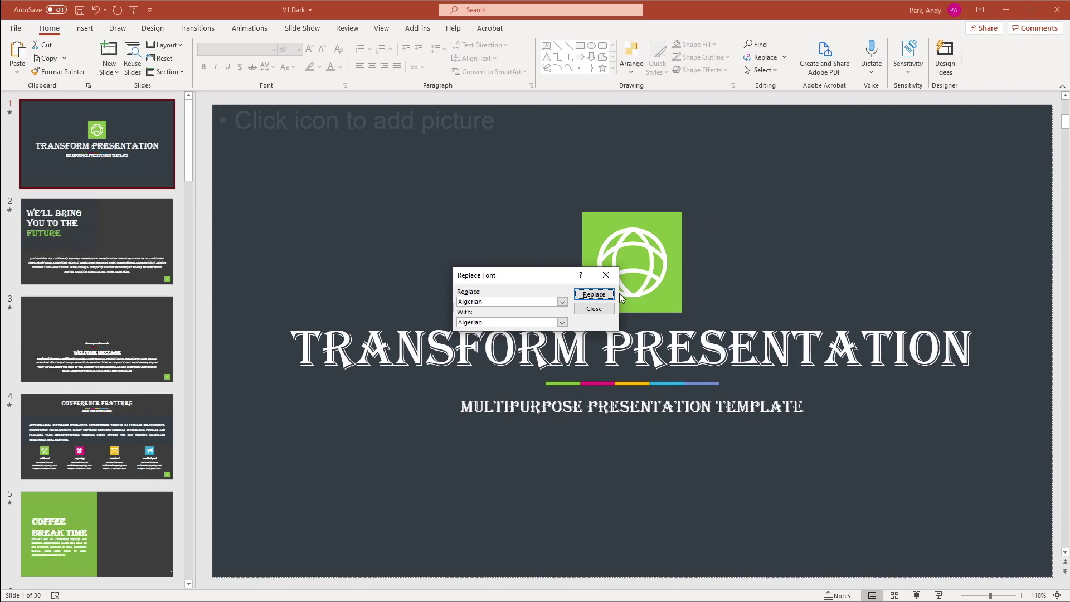
{"action": "left_click", "coordinate": [584, 308]}
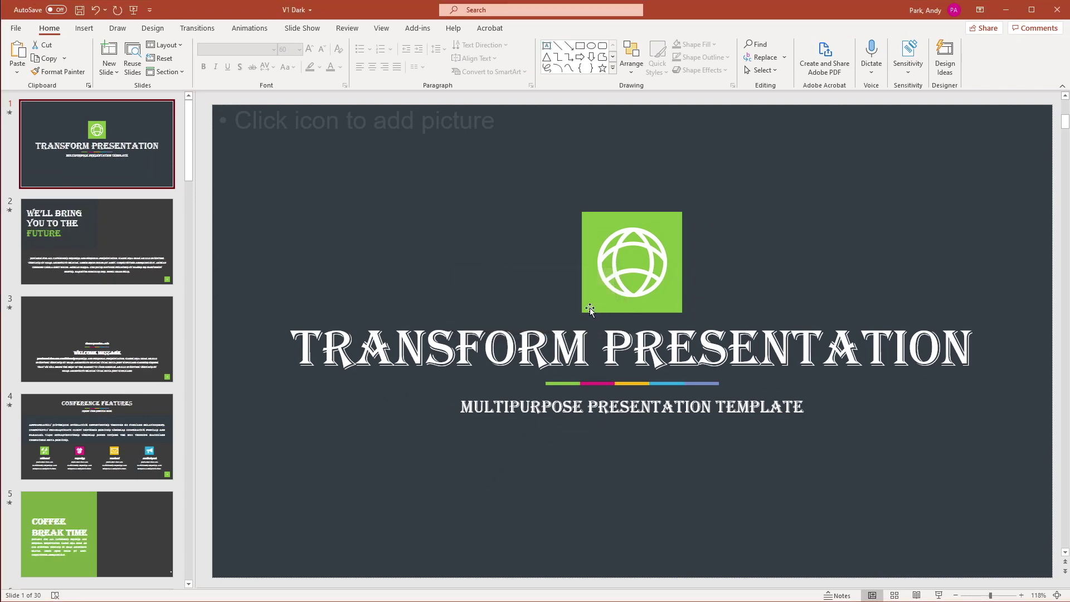
{"action": "left_click", "coordinate": [131, 253]}
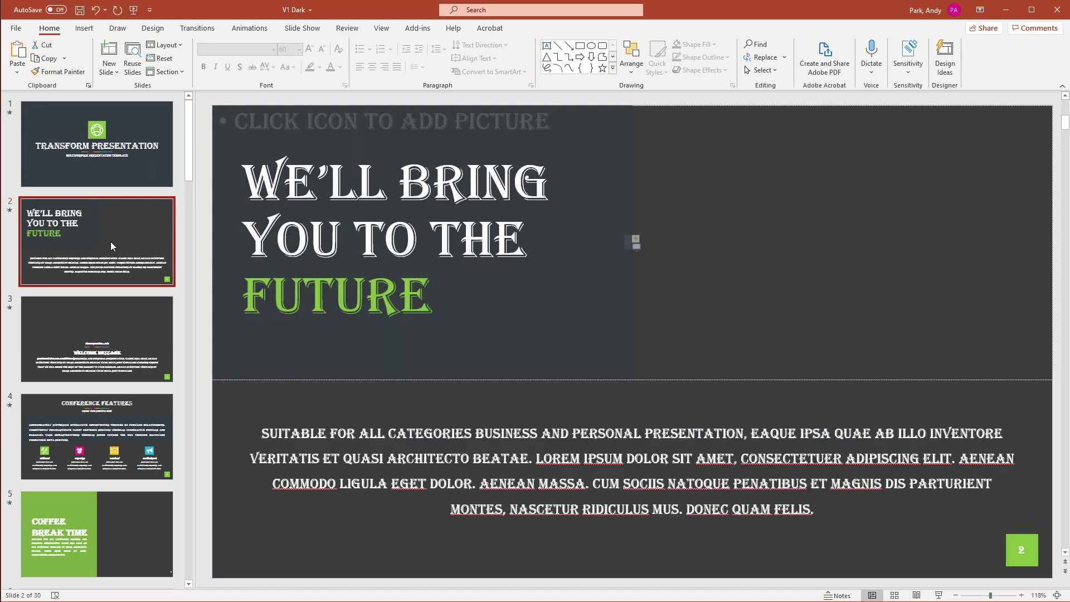
{"action": "left_click", "coordinate": [114, 338]}
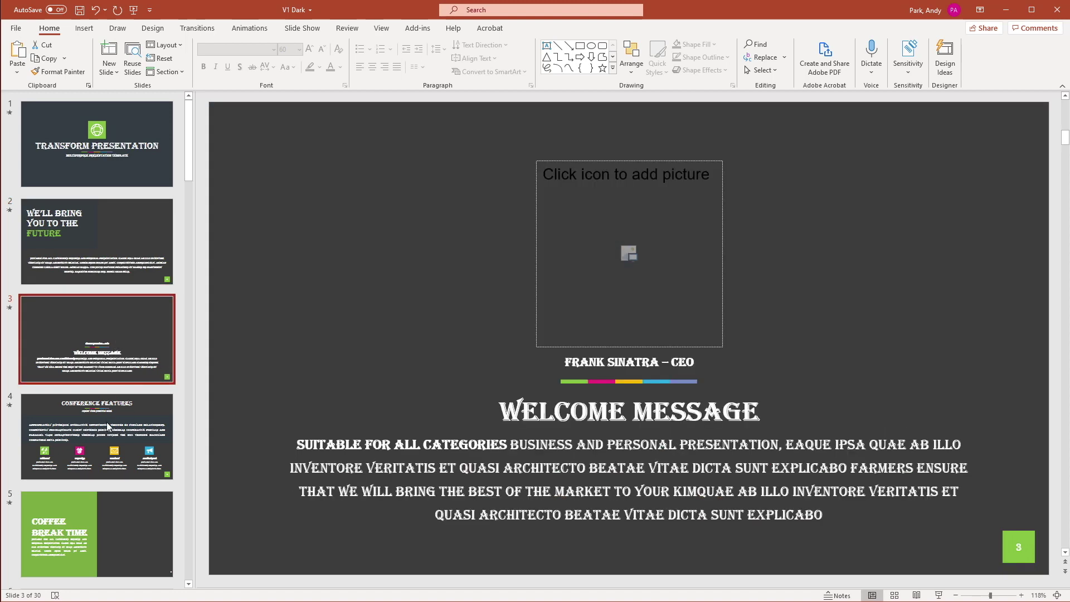
{"action": "left_click", "coordinate": [108, 426]}
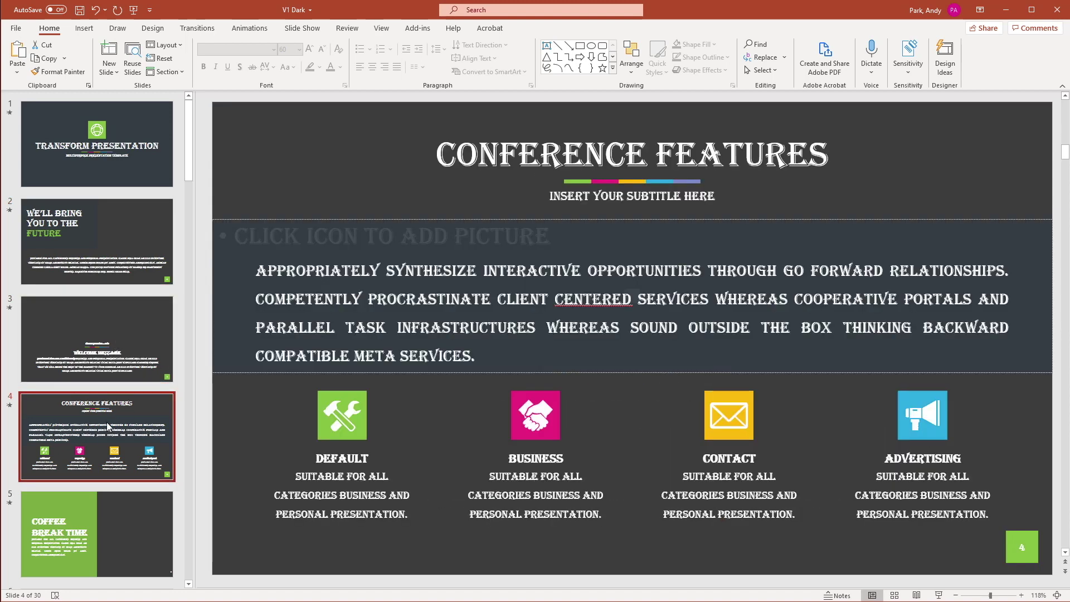